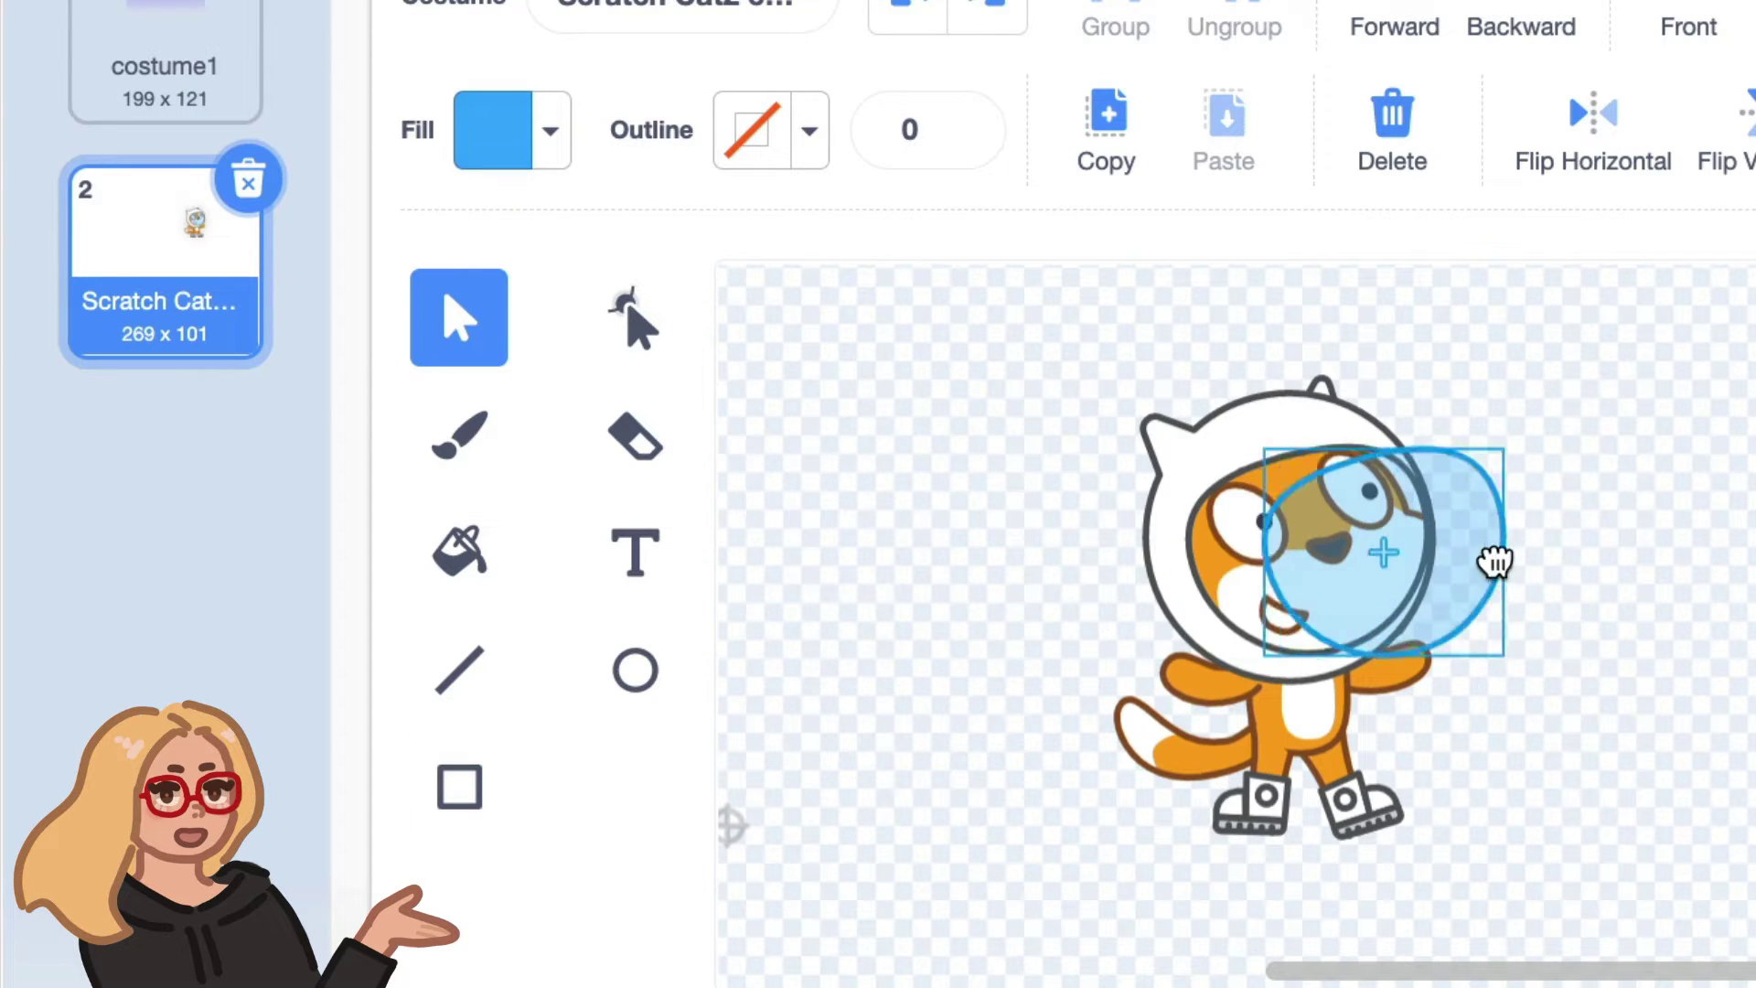
# Move the translucent blue ellipse over the face opening of the cat's space helmet.
pyautogui.moveTo(1489, 561); pyautogui.dragTo(1403, 552)
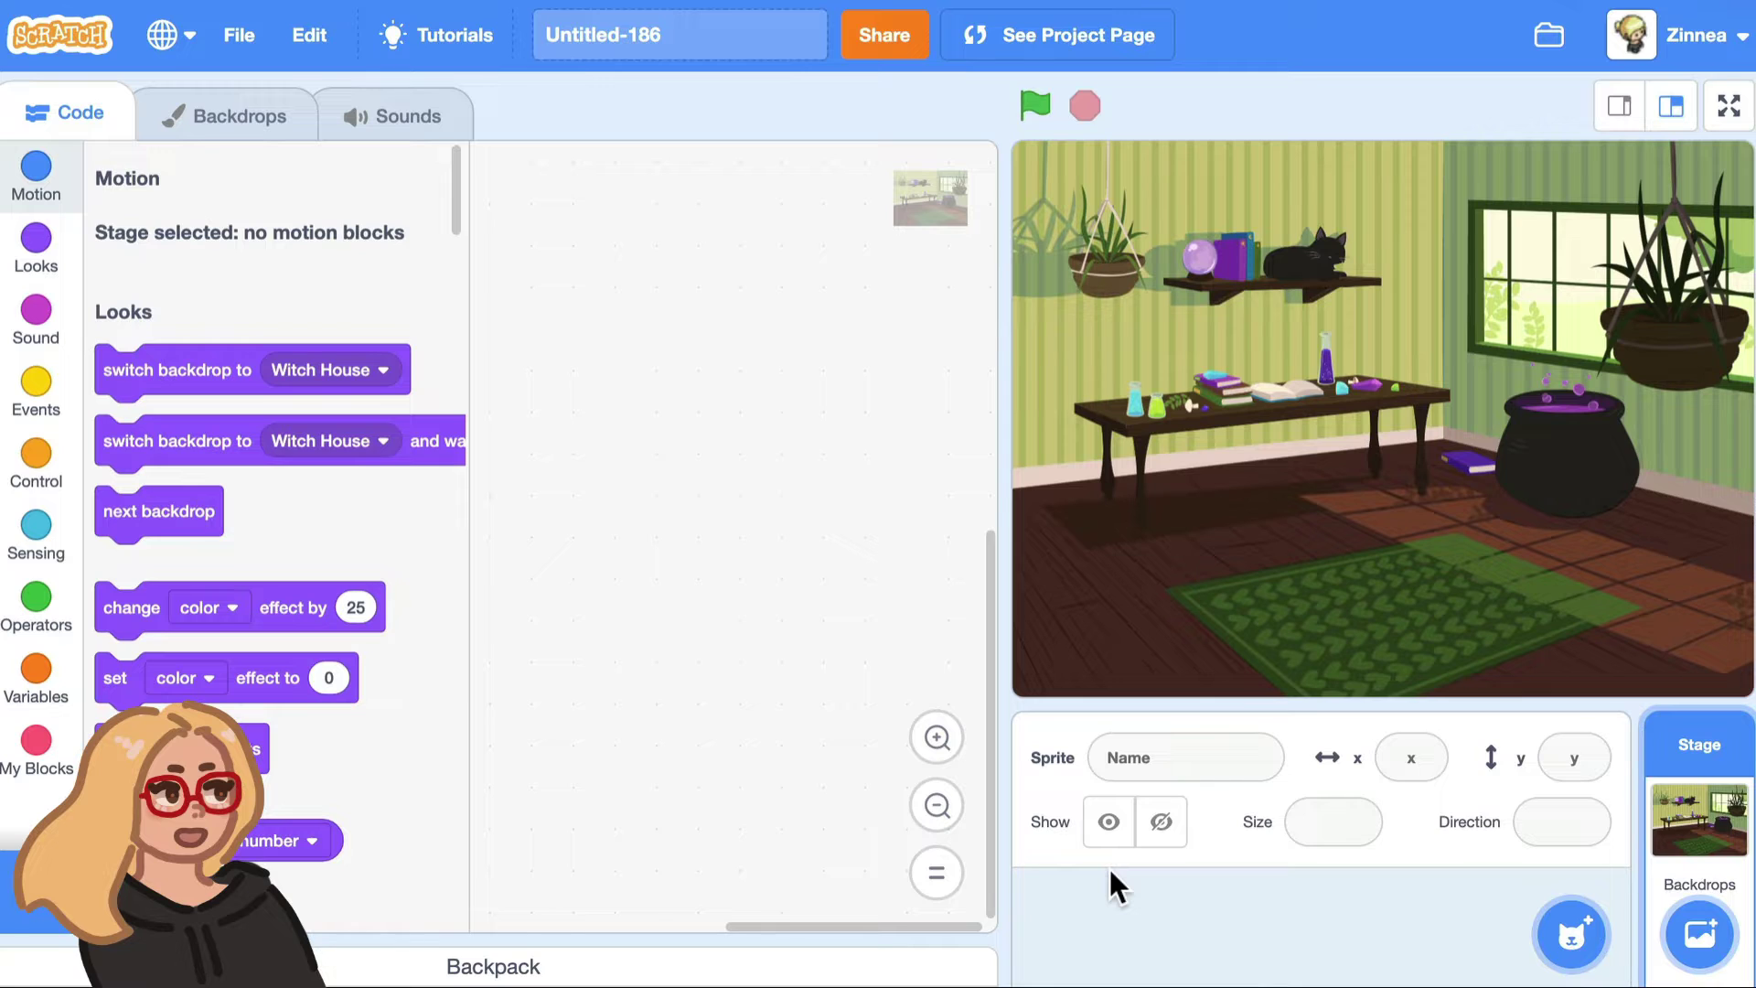
# Start painting a new blank sprite and set the fill to solid orange with a Color value of 8.
pyautogui.moveTo(1586, 942)
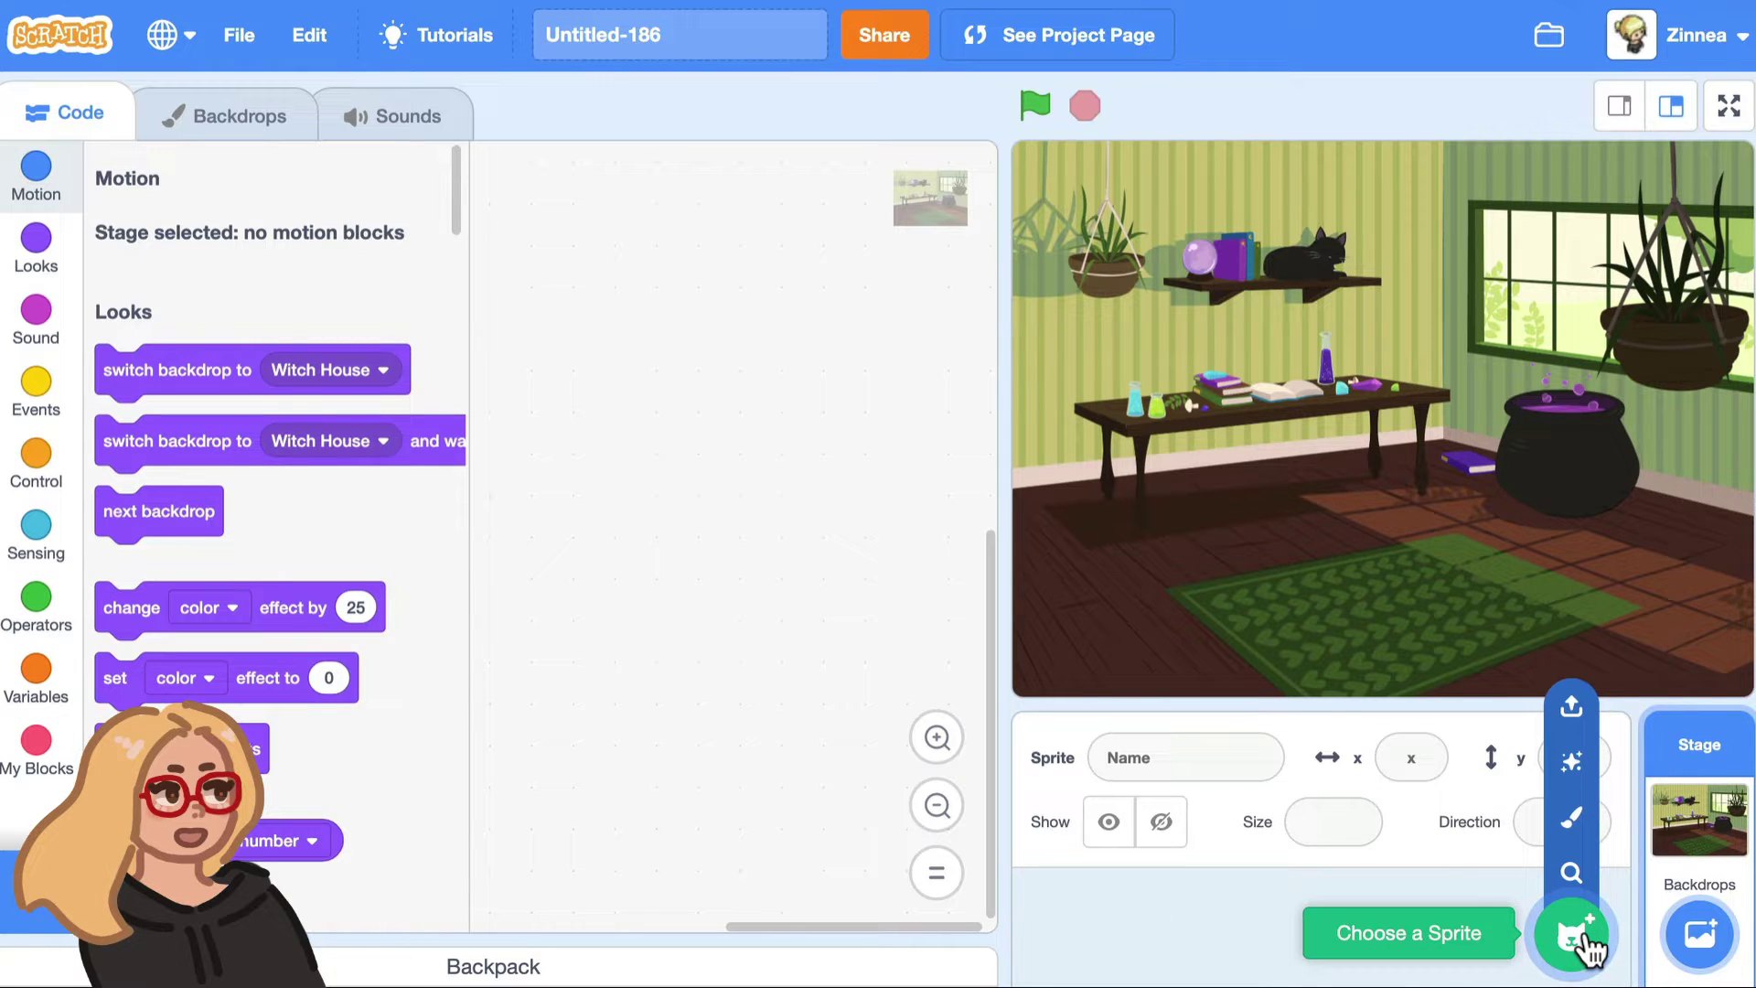
pyautogui.click(1571, 816)
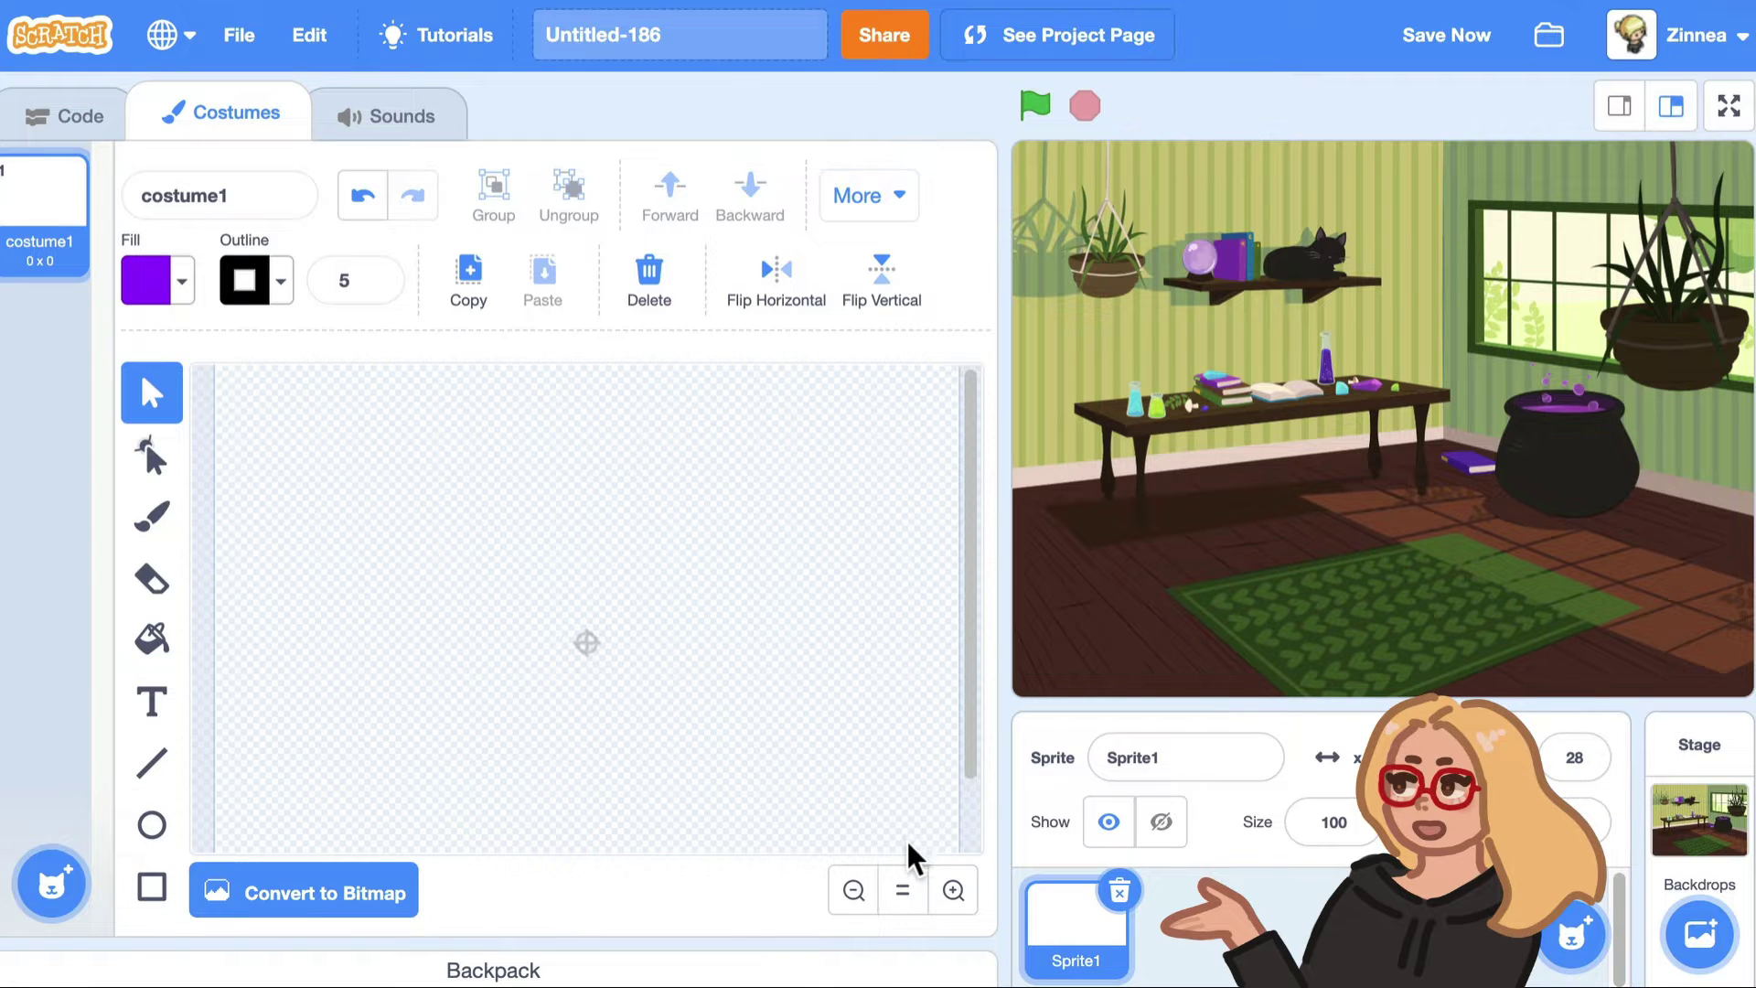
pyautogui.click(853, 891)
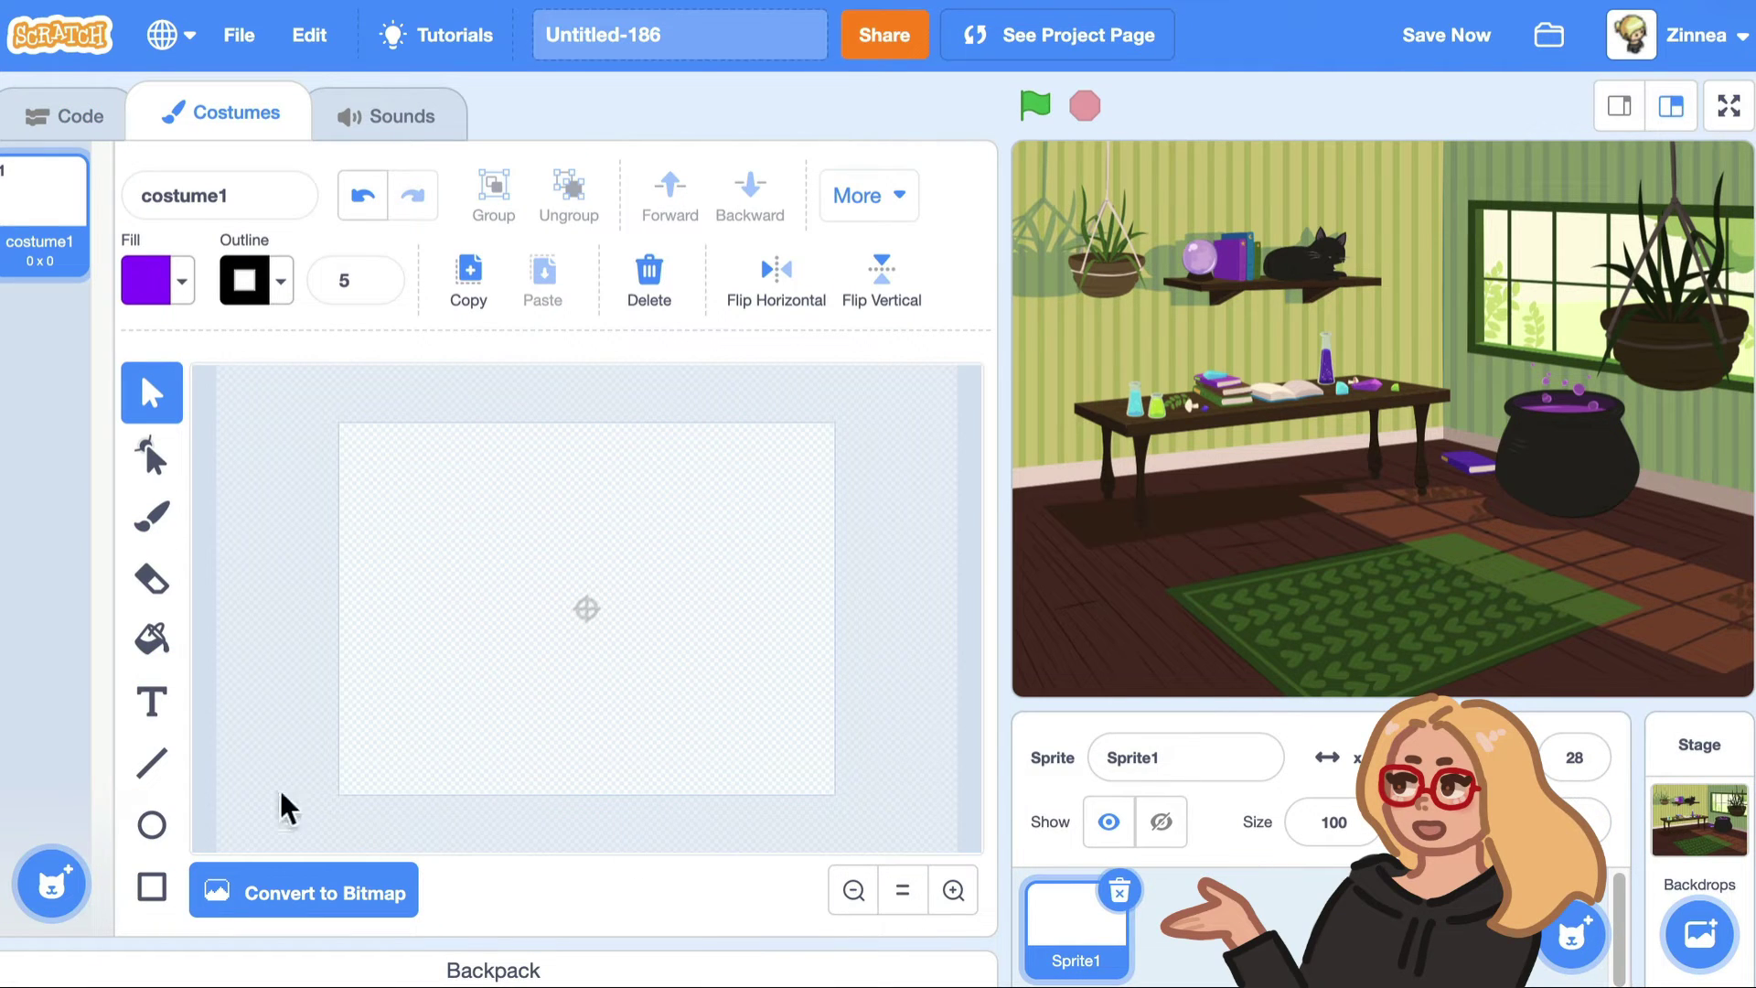
pyautogui.click(173, 300)
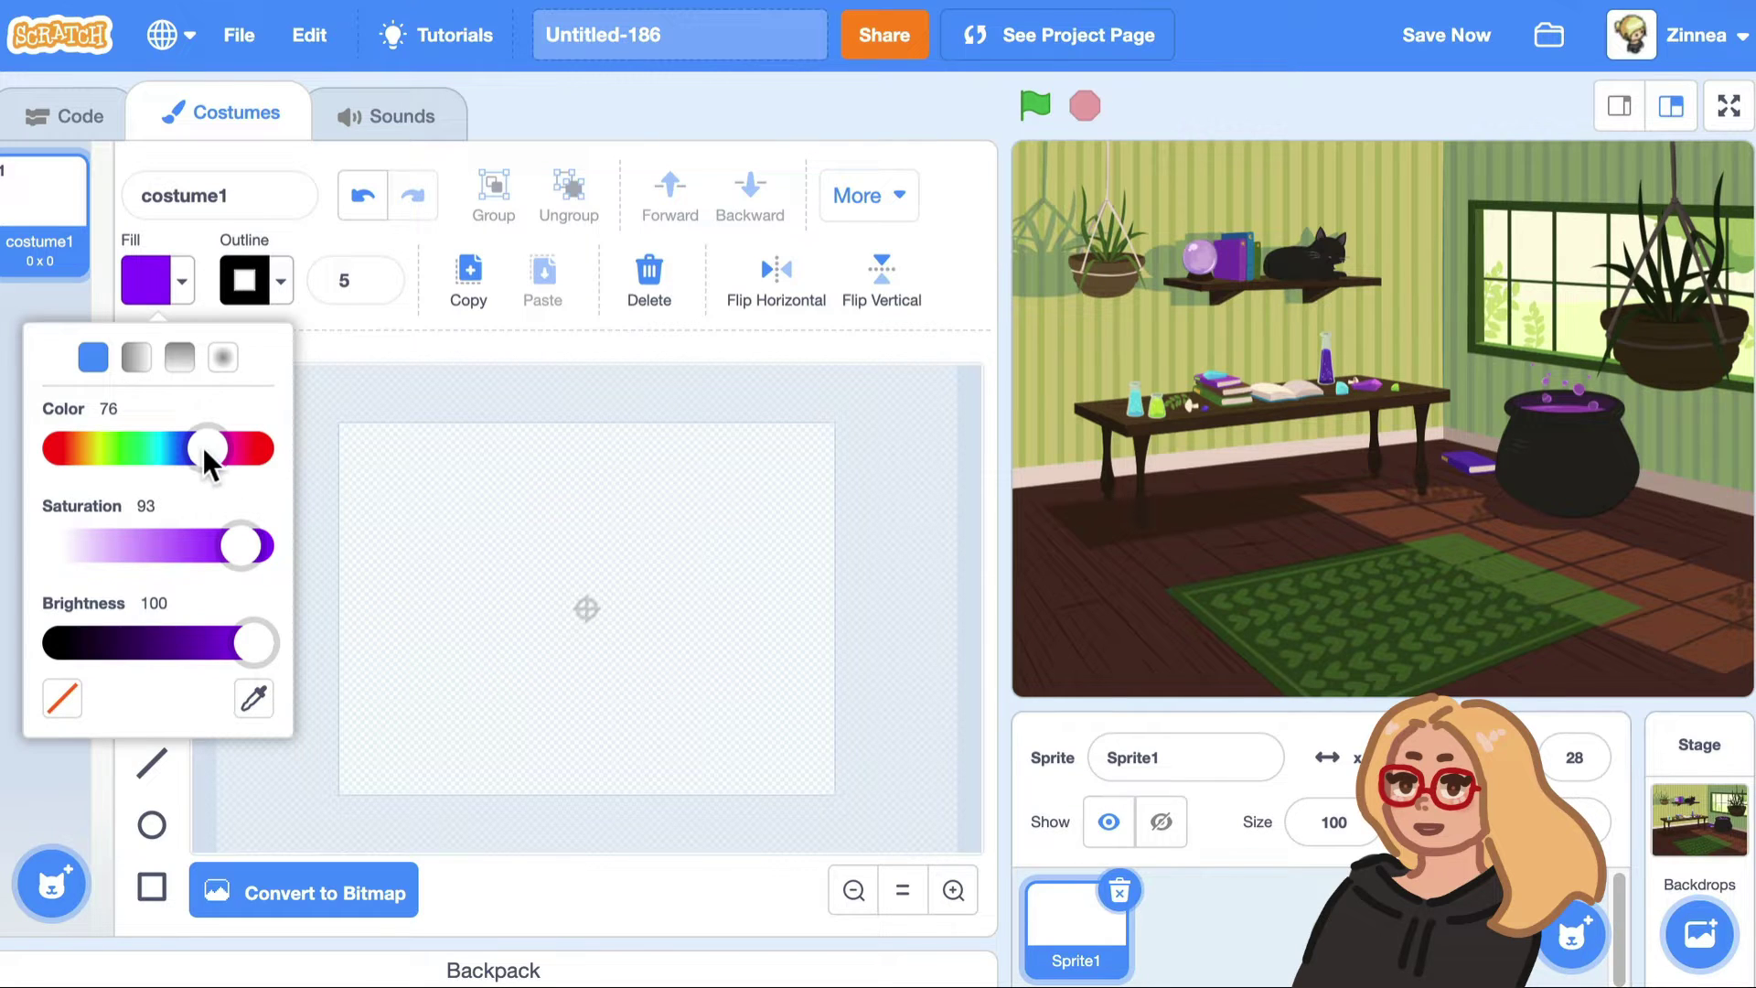
pyautogui.moveTo(203, 447); pyautogui.dragTo(73, 448)
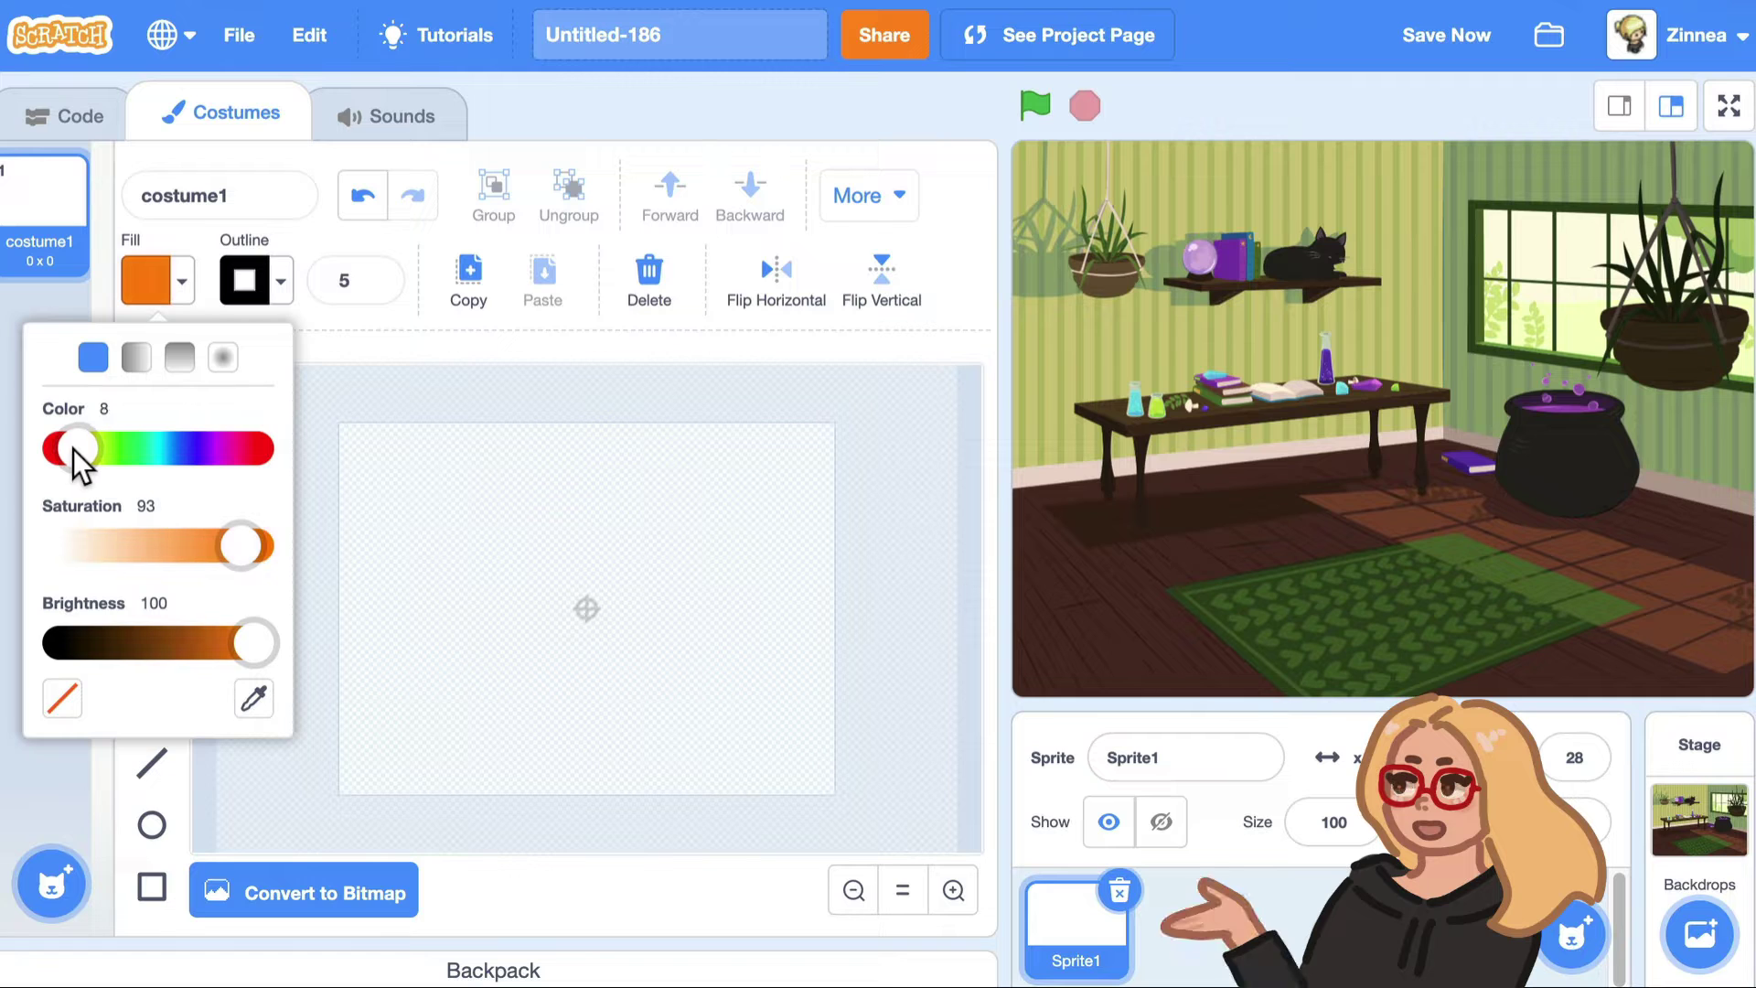
pyautogui.click(322, 376)
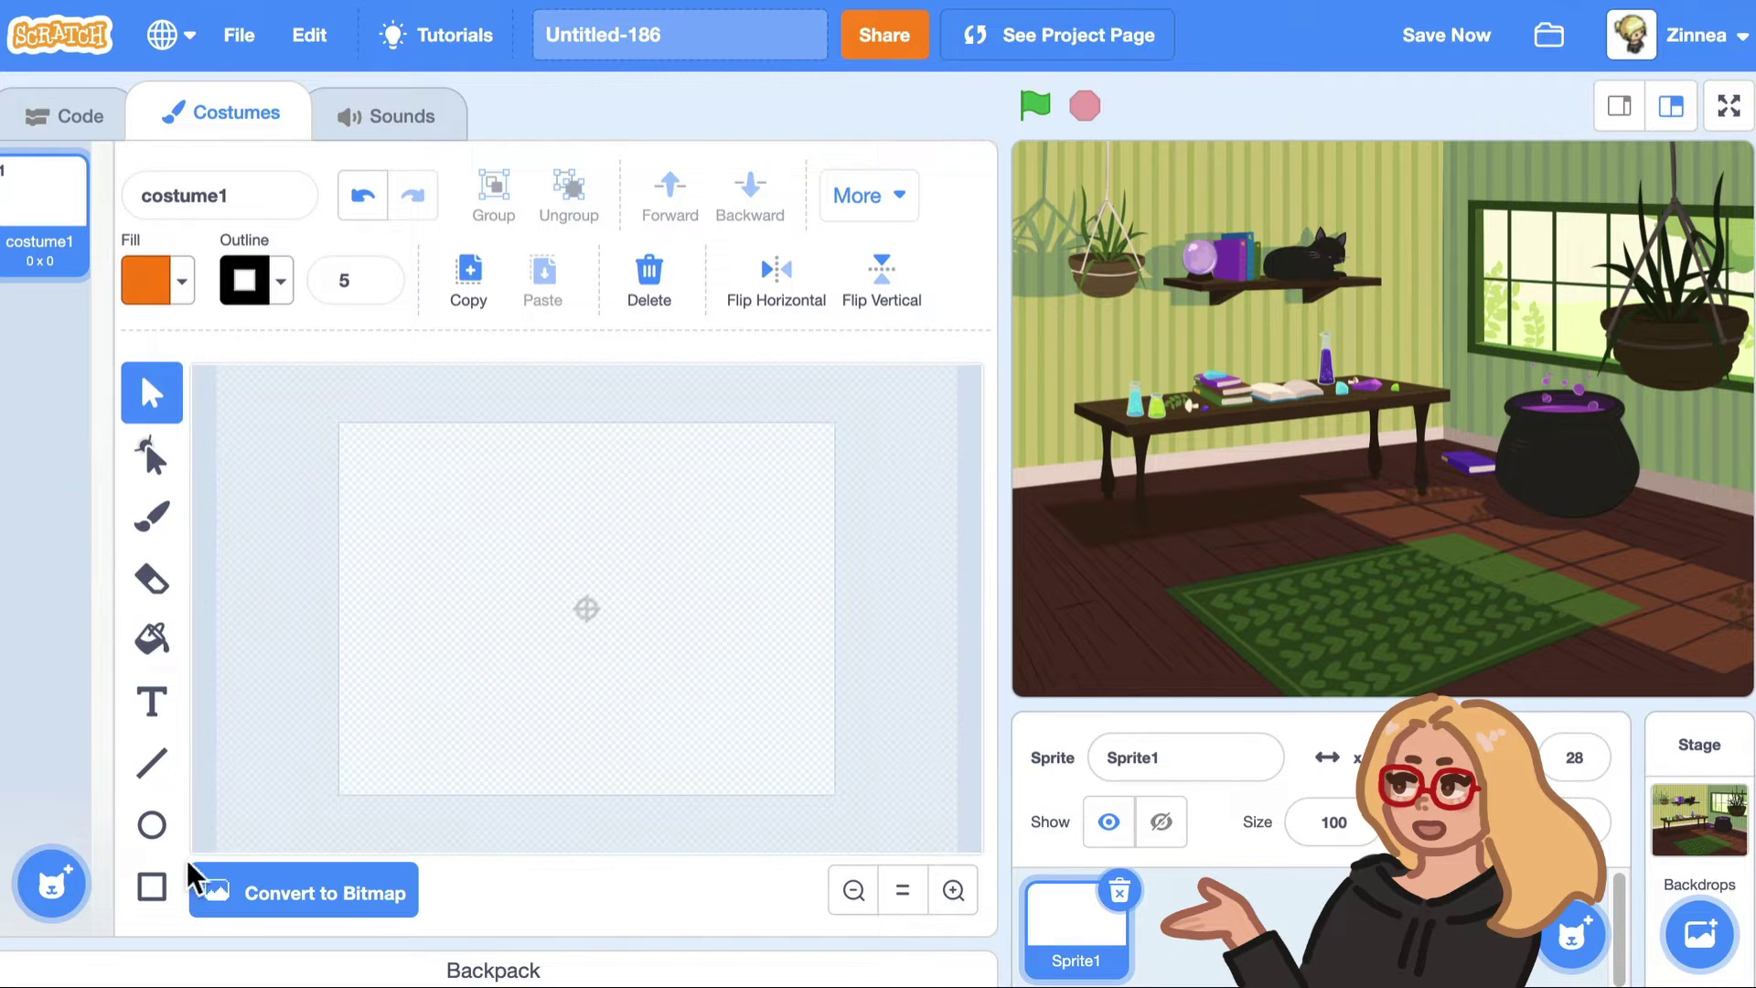
pyautogui.click(156, 887)
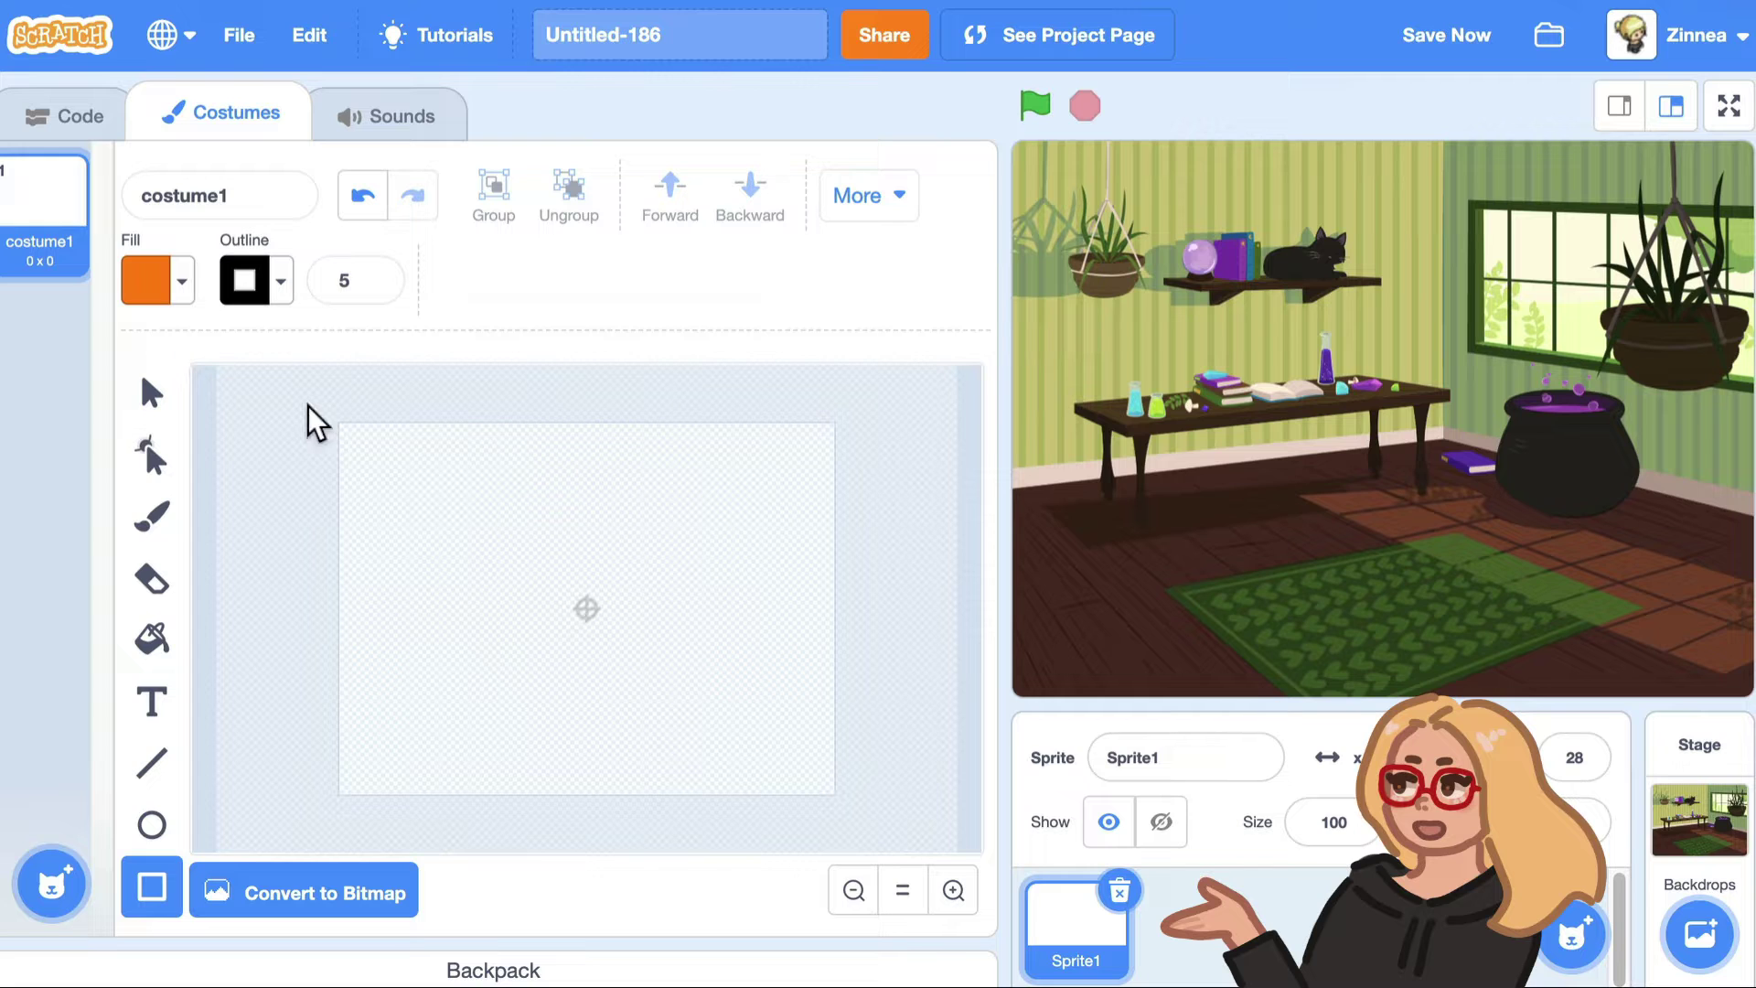
pyautogui.moveTo(308, 404); pyautogui.dragTo(589, 682)
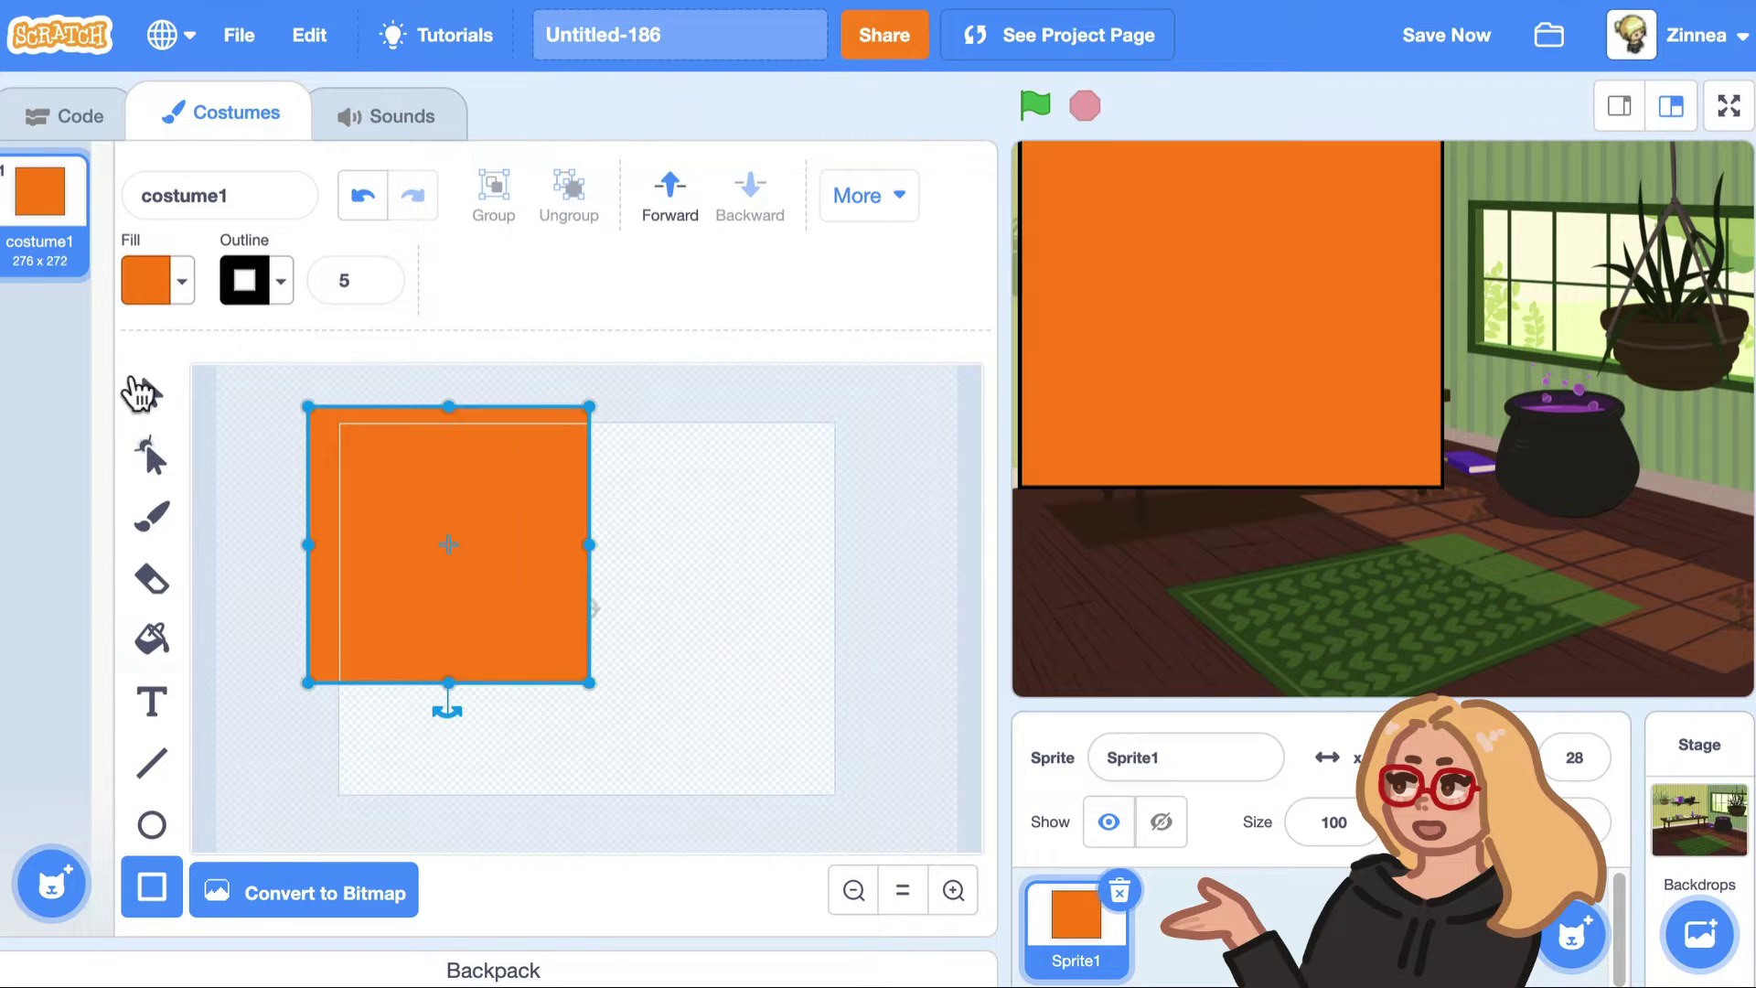
pyautogui.click(148, 395)
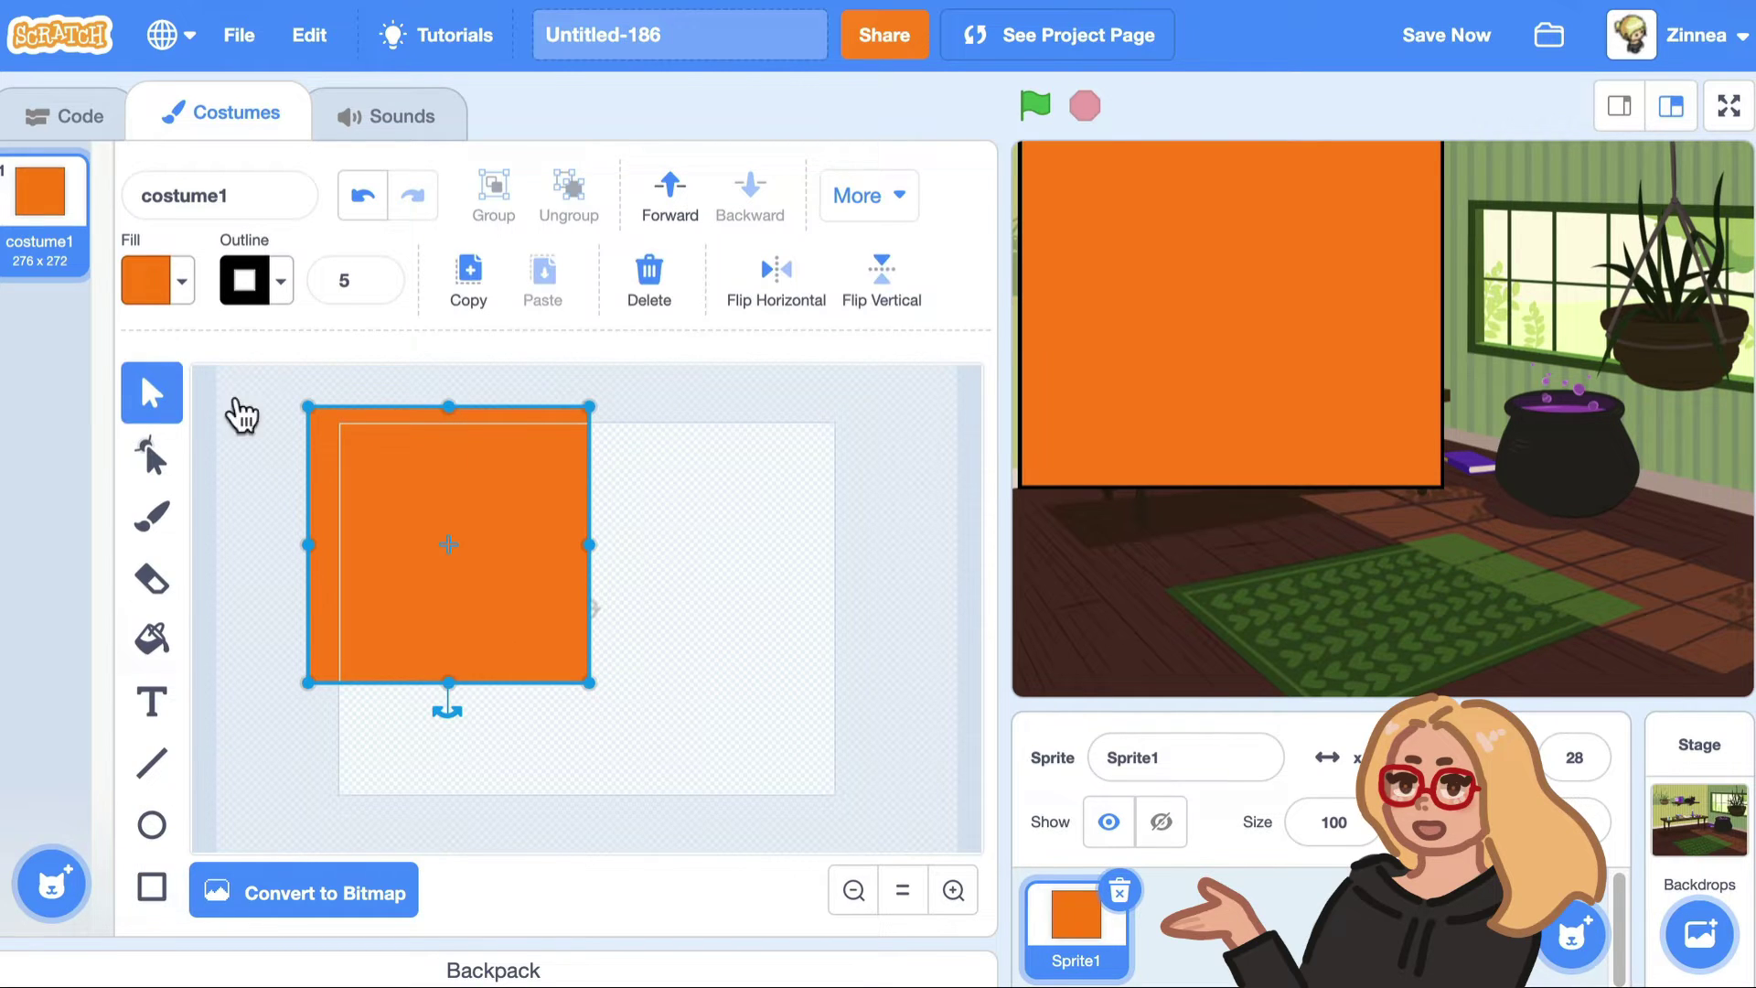
pyautogui.click(627, 298)
# Remove the outline colour and draw a solid orange rectangle of about 538 x 421 that extends beyond the whole stage area.
pyautogui.click(274, 289)
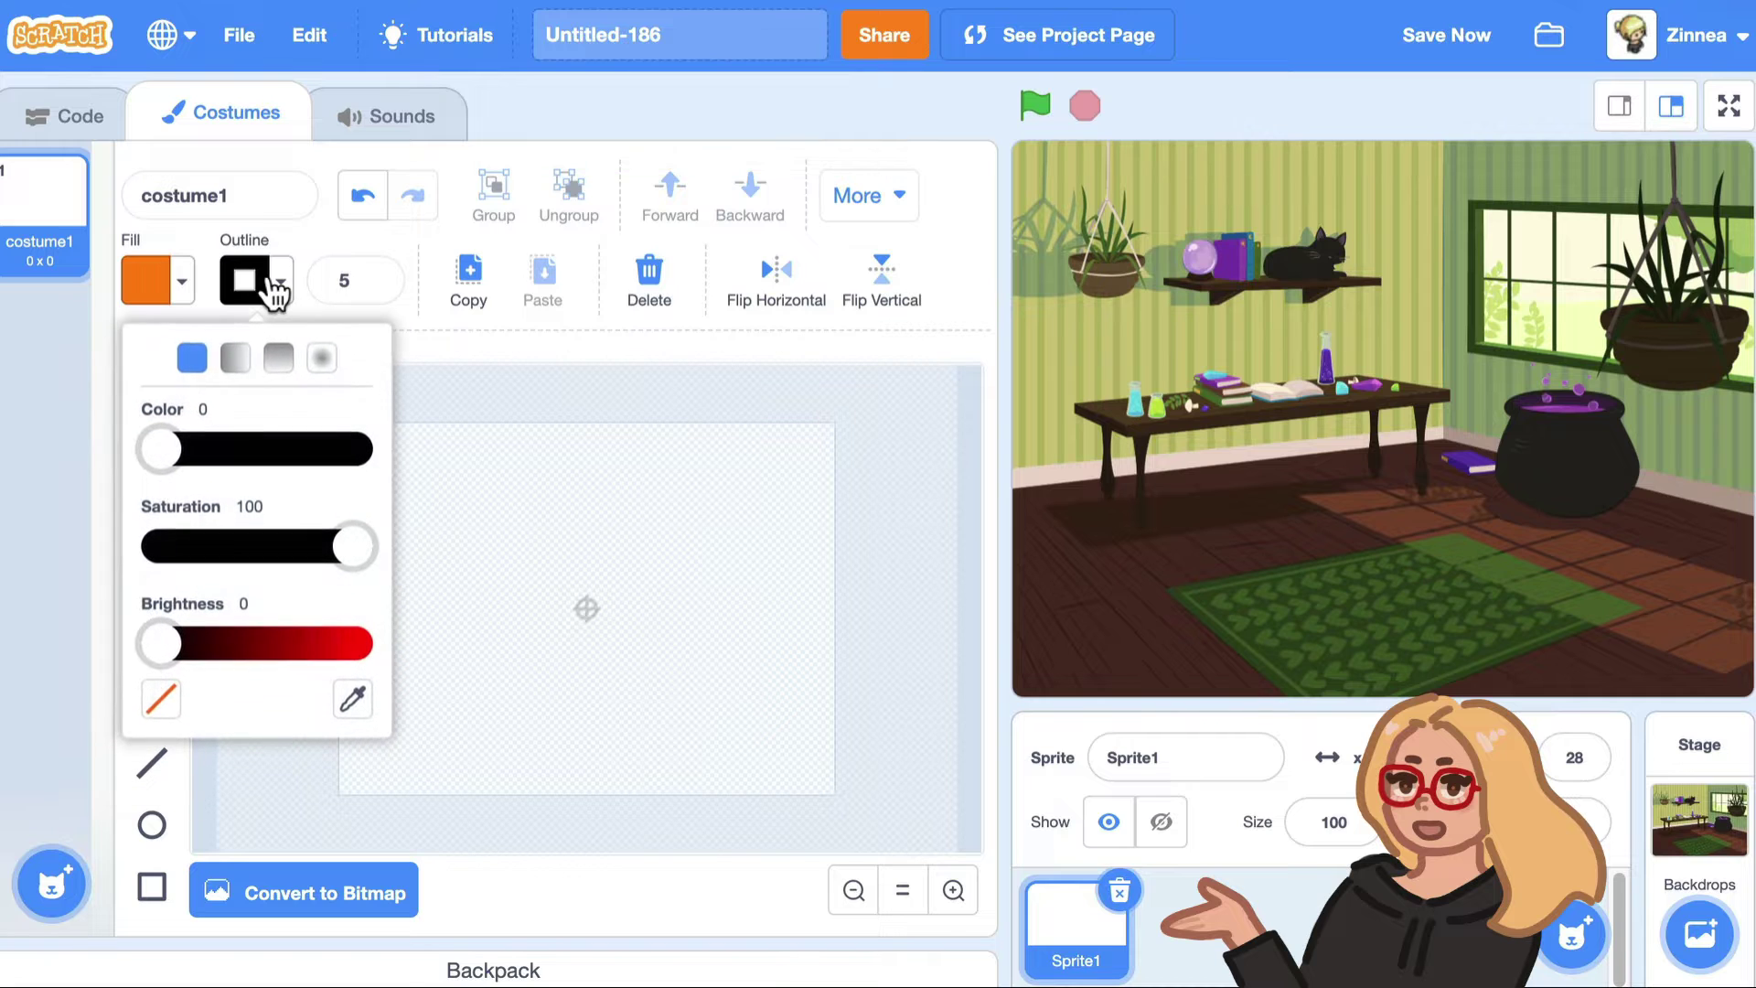
pyautogui.click(163, 702)
pyautogui.click(151, 885)
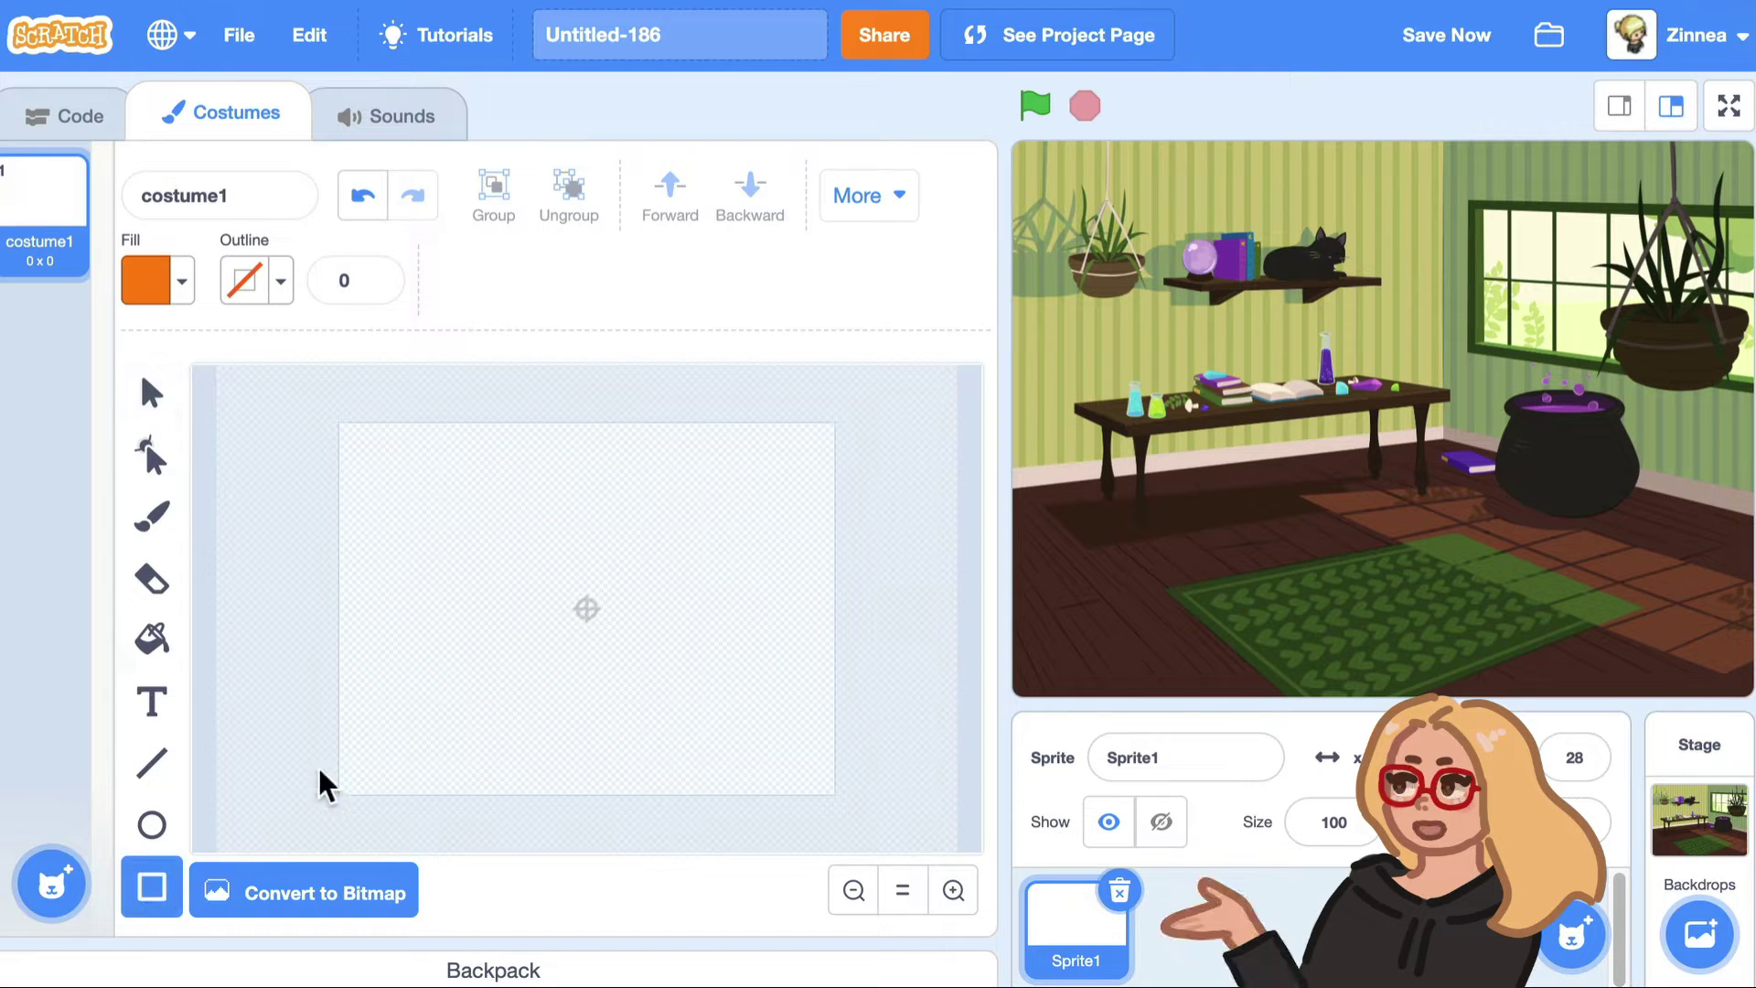
pyautogui.moveTo(311, 392); pyautogui.dragTo(863, 825)
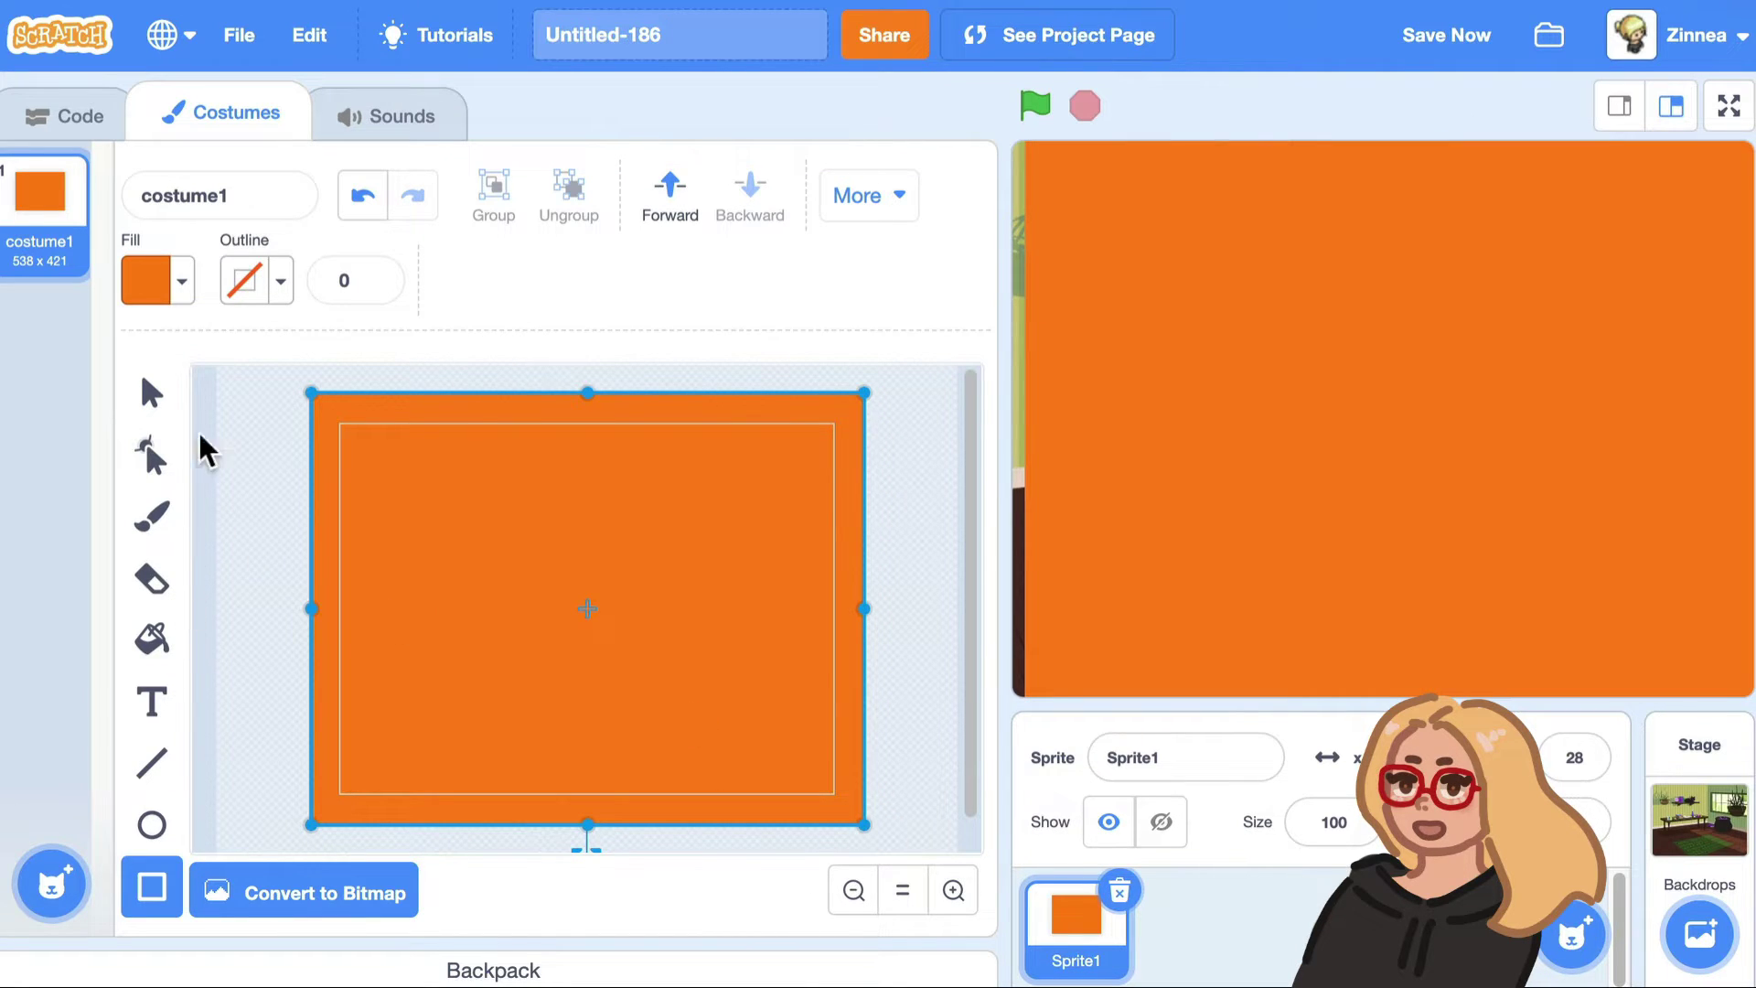
# Give the rectangle a vertical gradient from orange to transparent and shift the sprite to cover the stage backdrop.
pyautogui.click(168, 298)
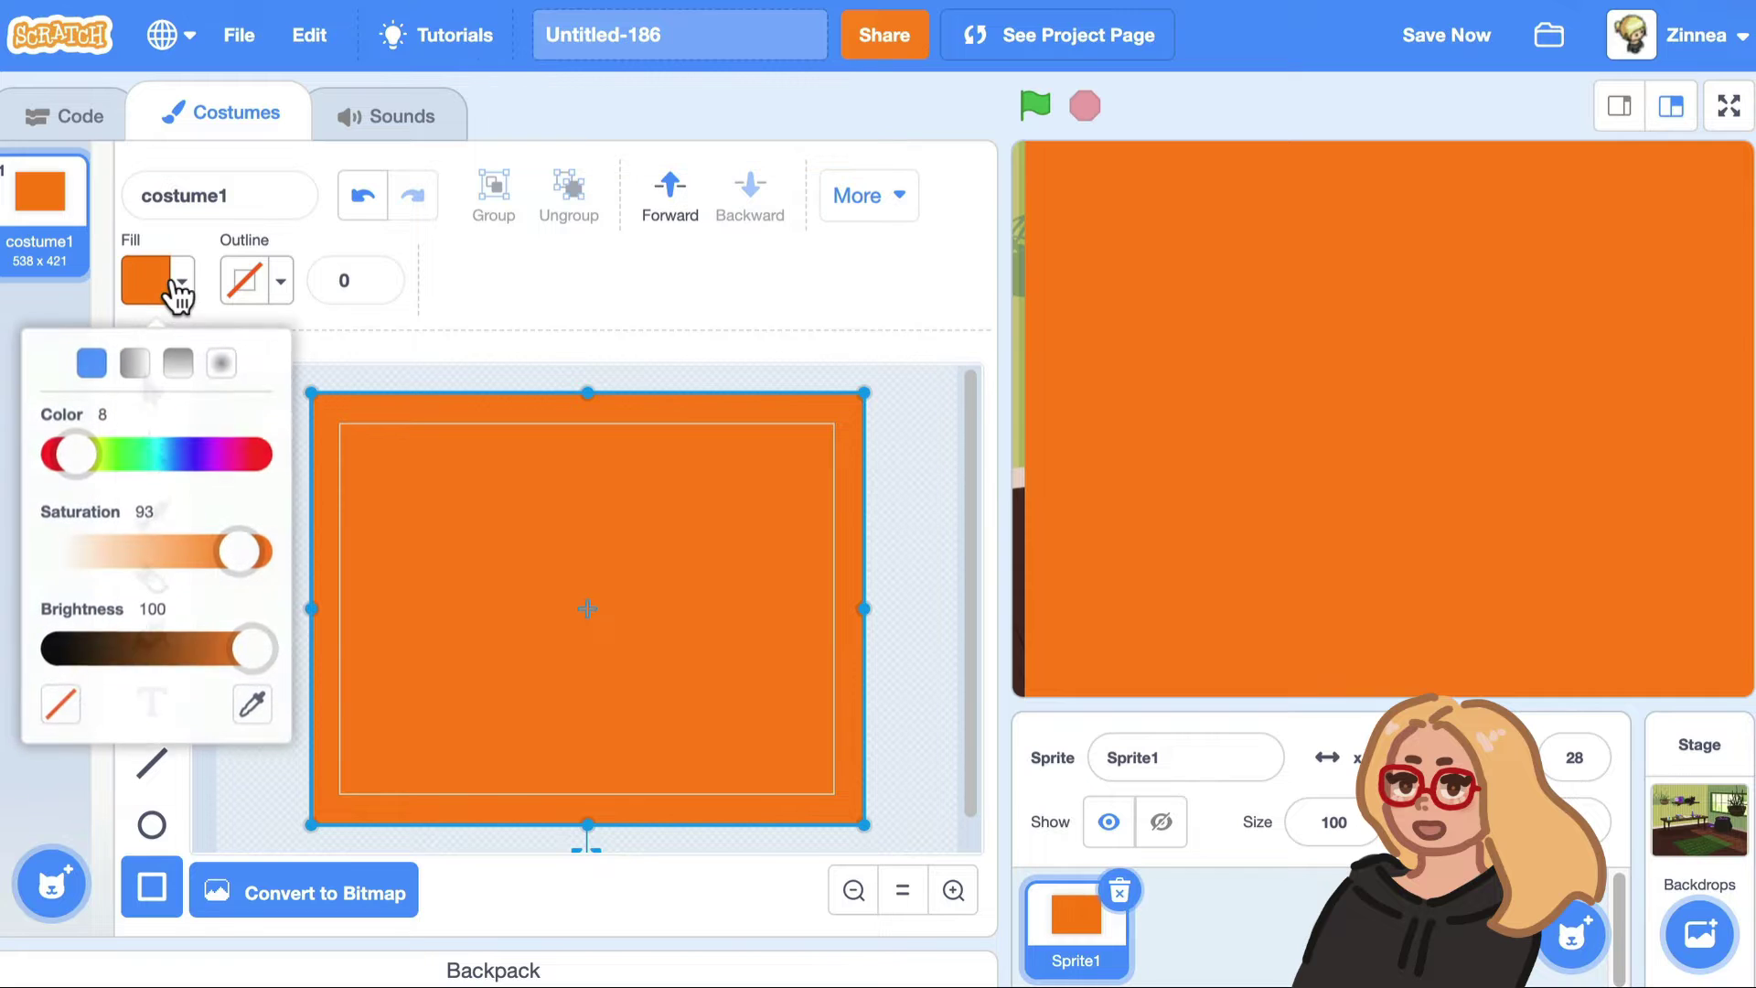
pyautogui.click(180, 358)
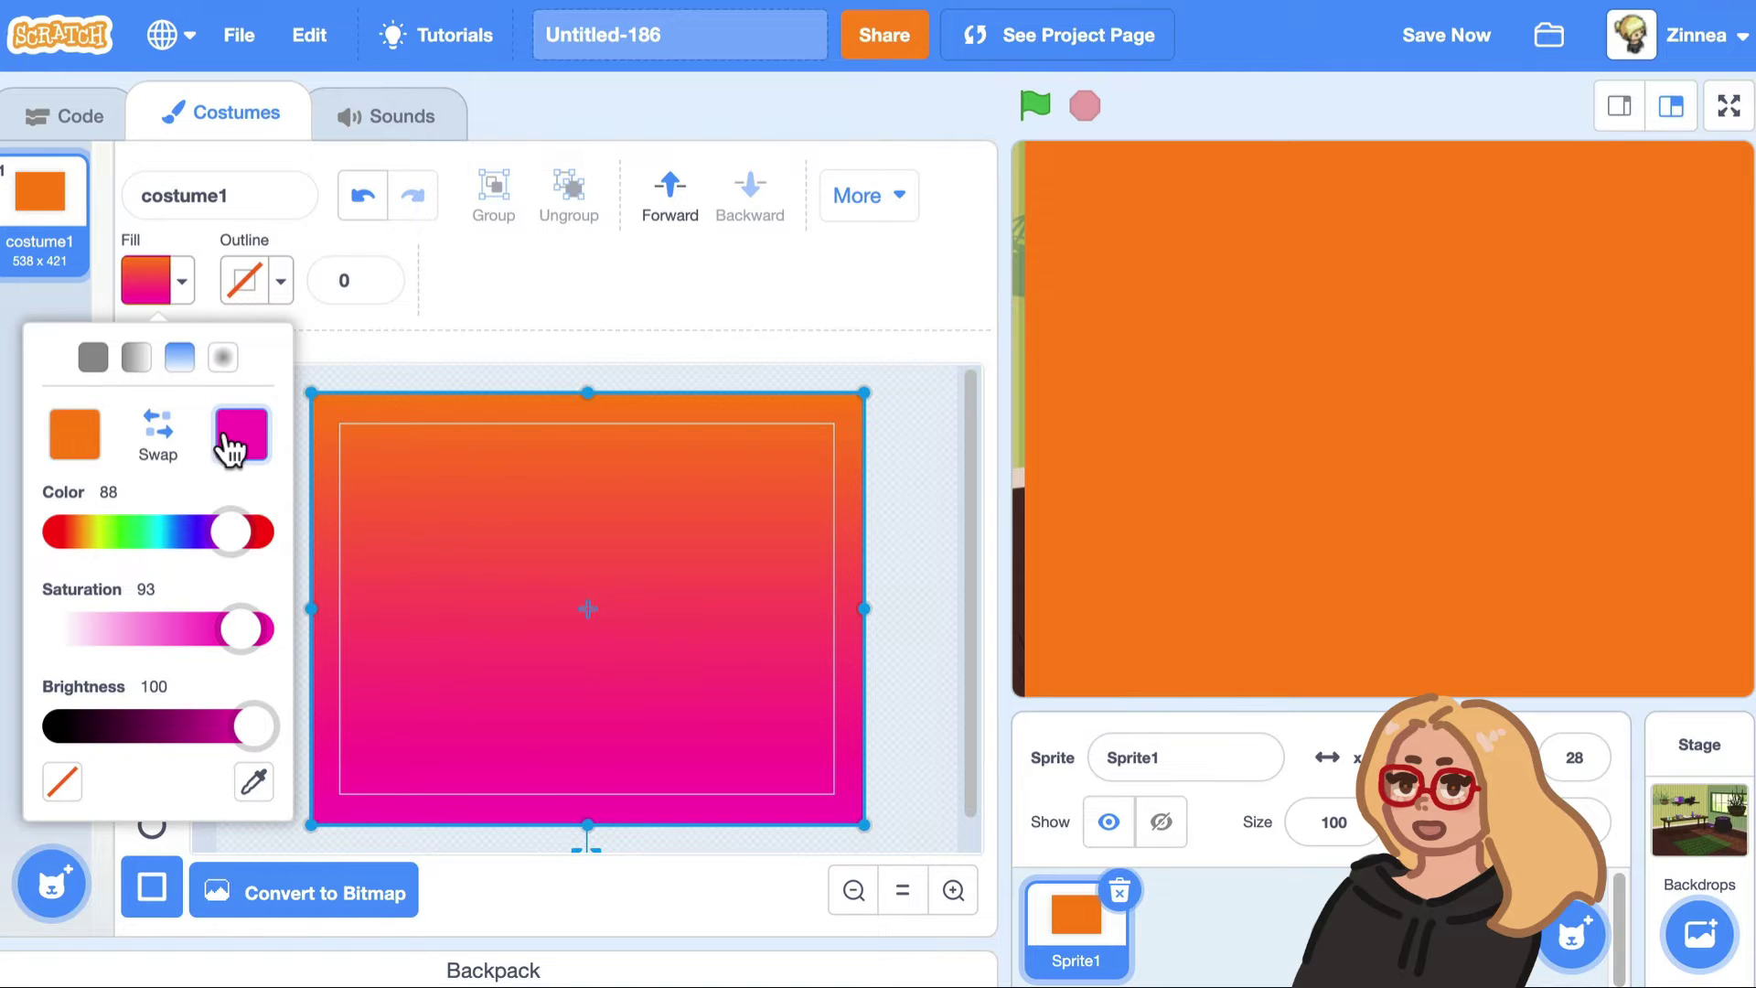
pyautogui.click(64, 786)
pyautogui.click(904, 623)
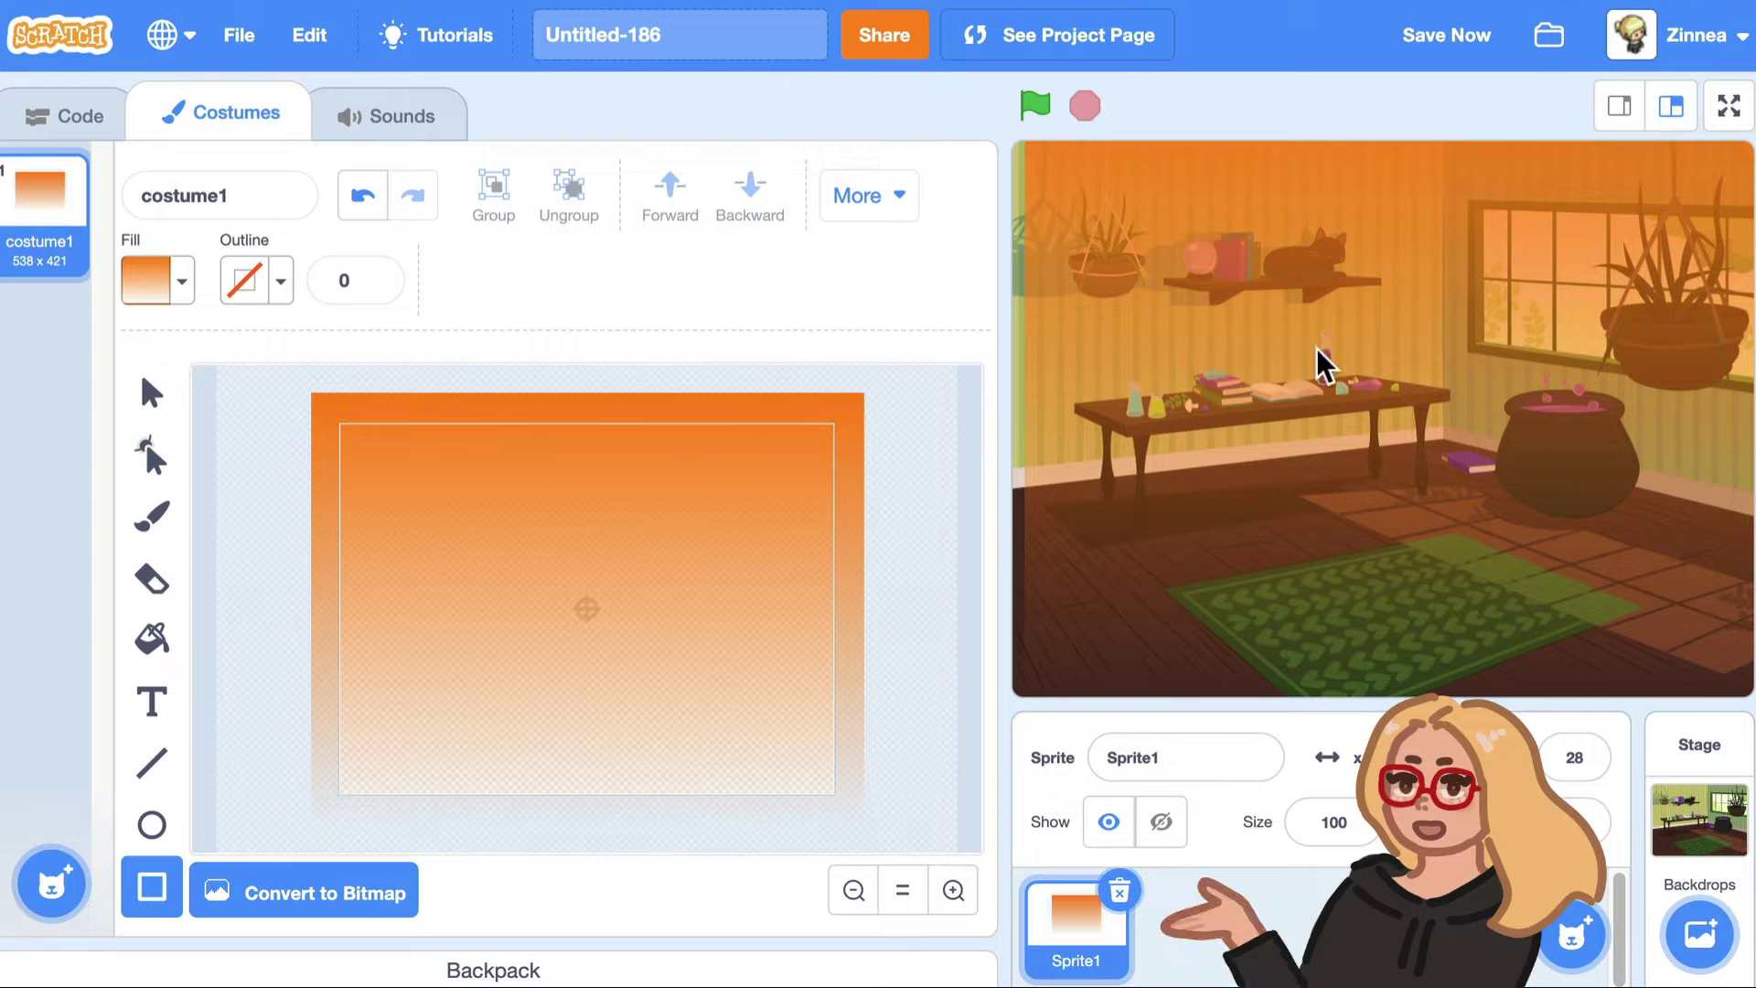
pyautogui.moveTo(1317, 349); pyautogui.dragTo(1315, 333)
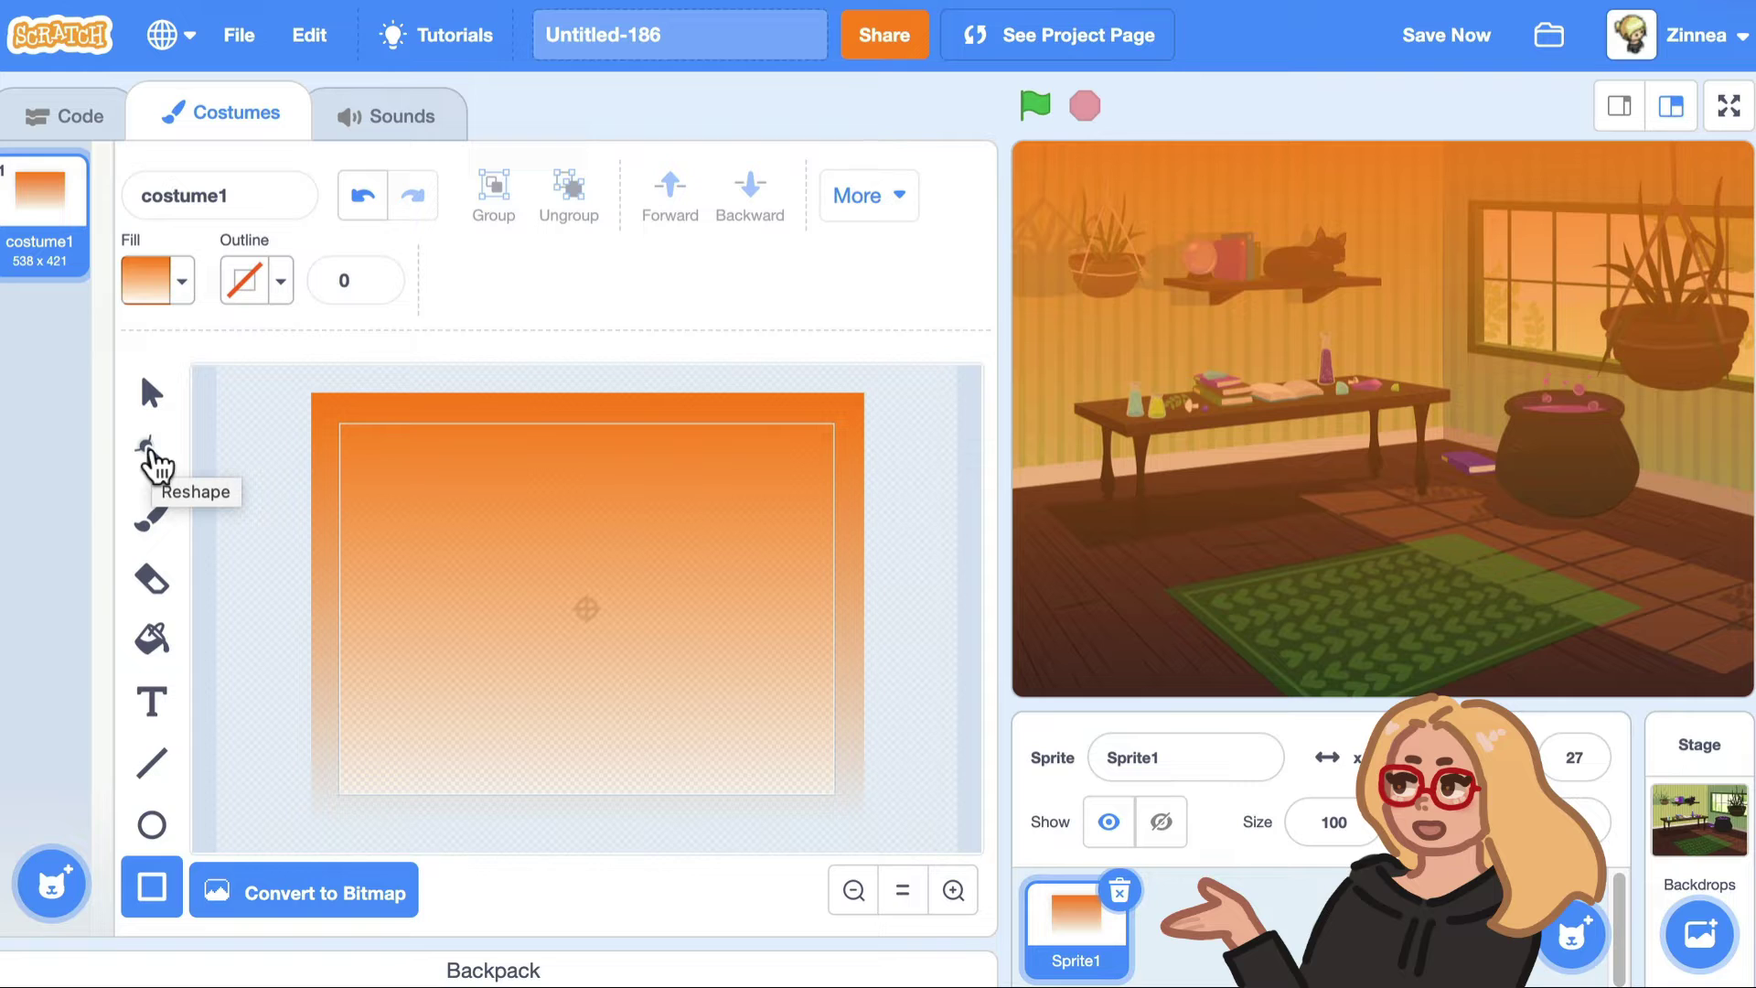
# Reshape the gradient rectangle by pulling all four corners inward into a small quadrilateral of about 35 x 31.
pyautogui.click(156, 465)
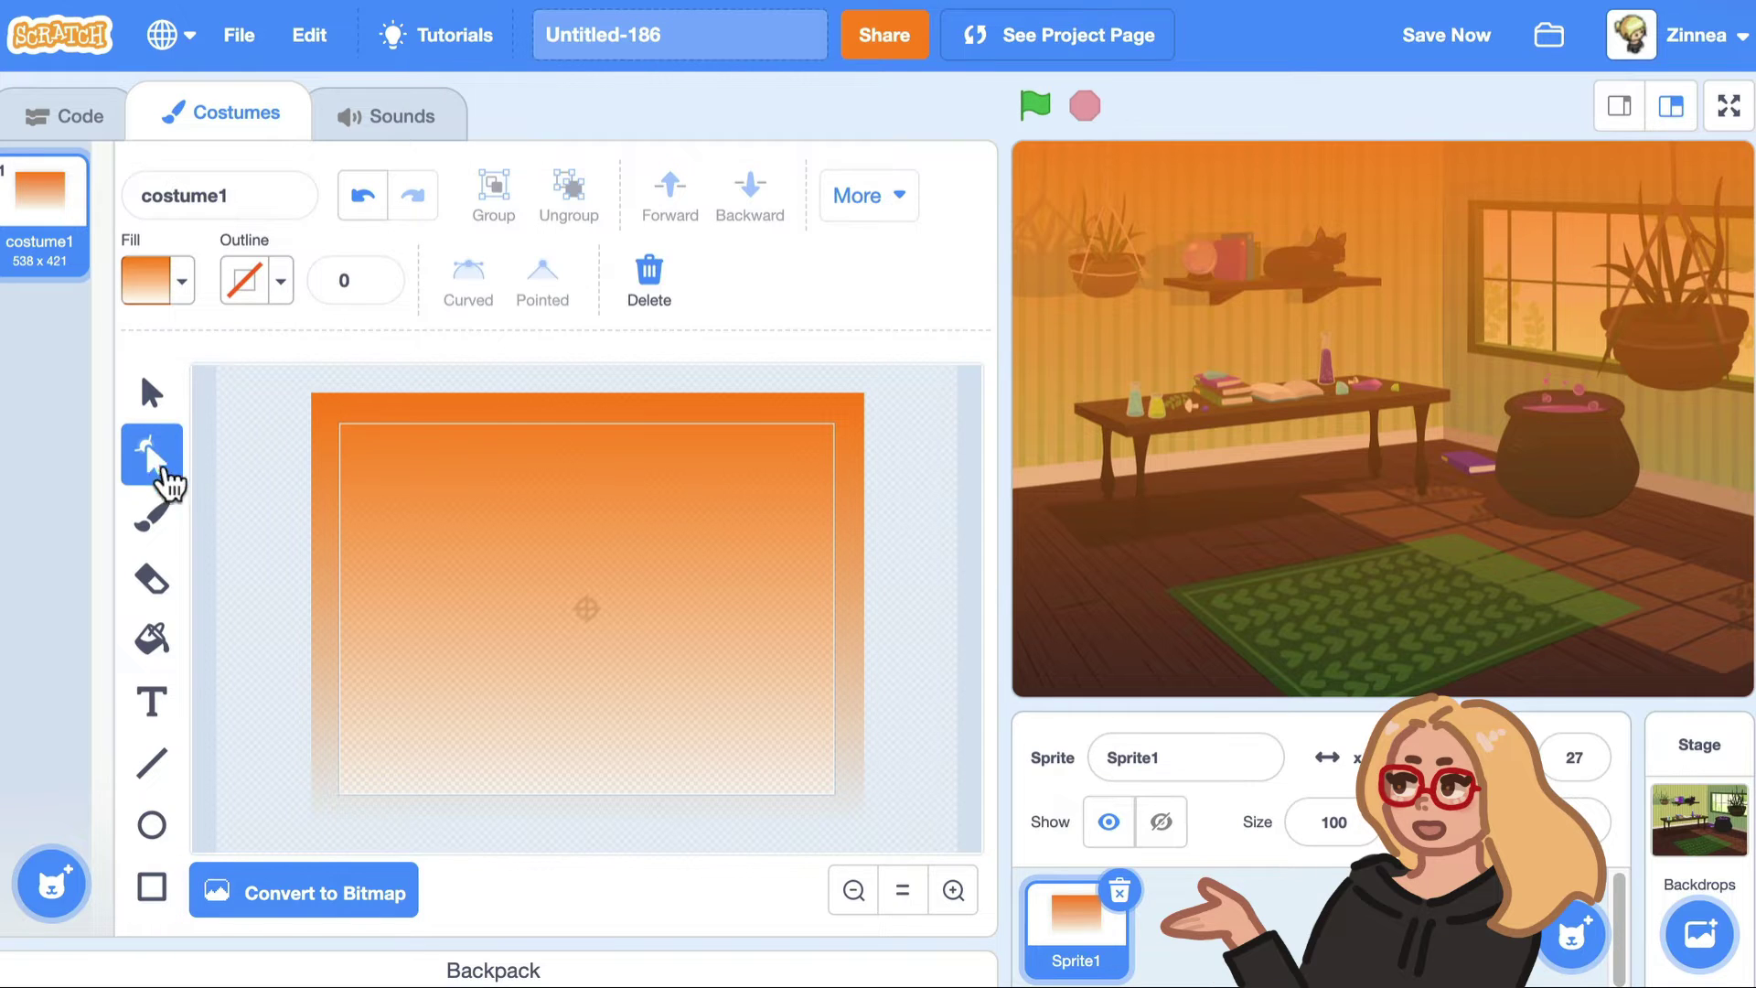
pyautogui.click(366, 430)
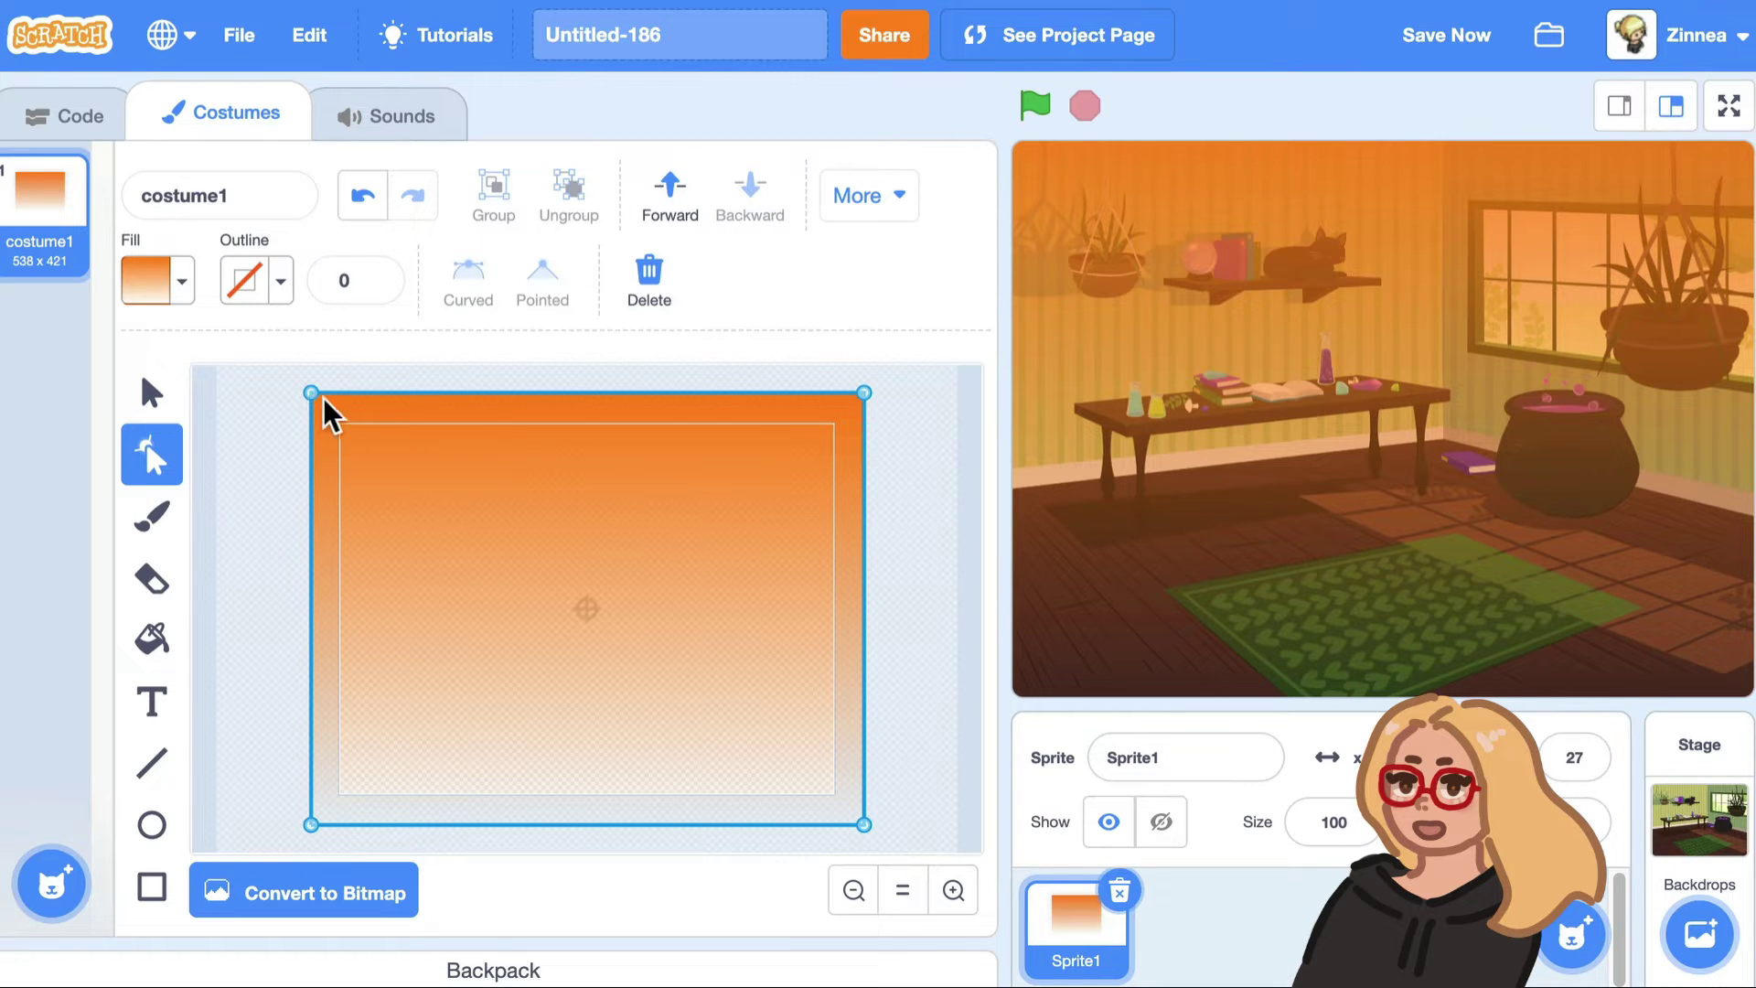
pyautogui.moveTo(313, 391); pyautogui.dragTo(501, 647)
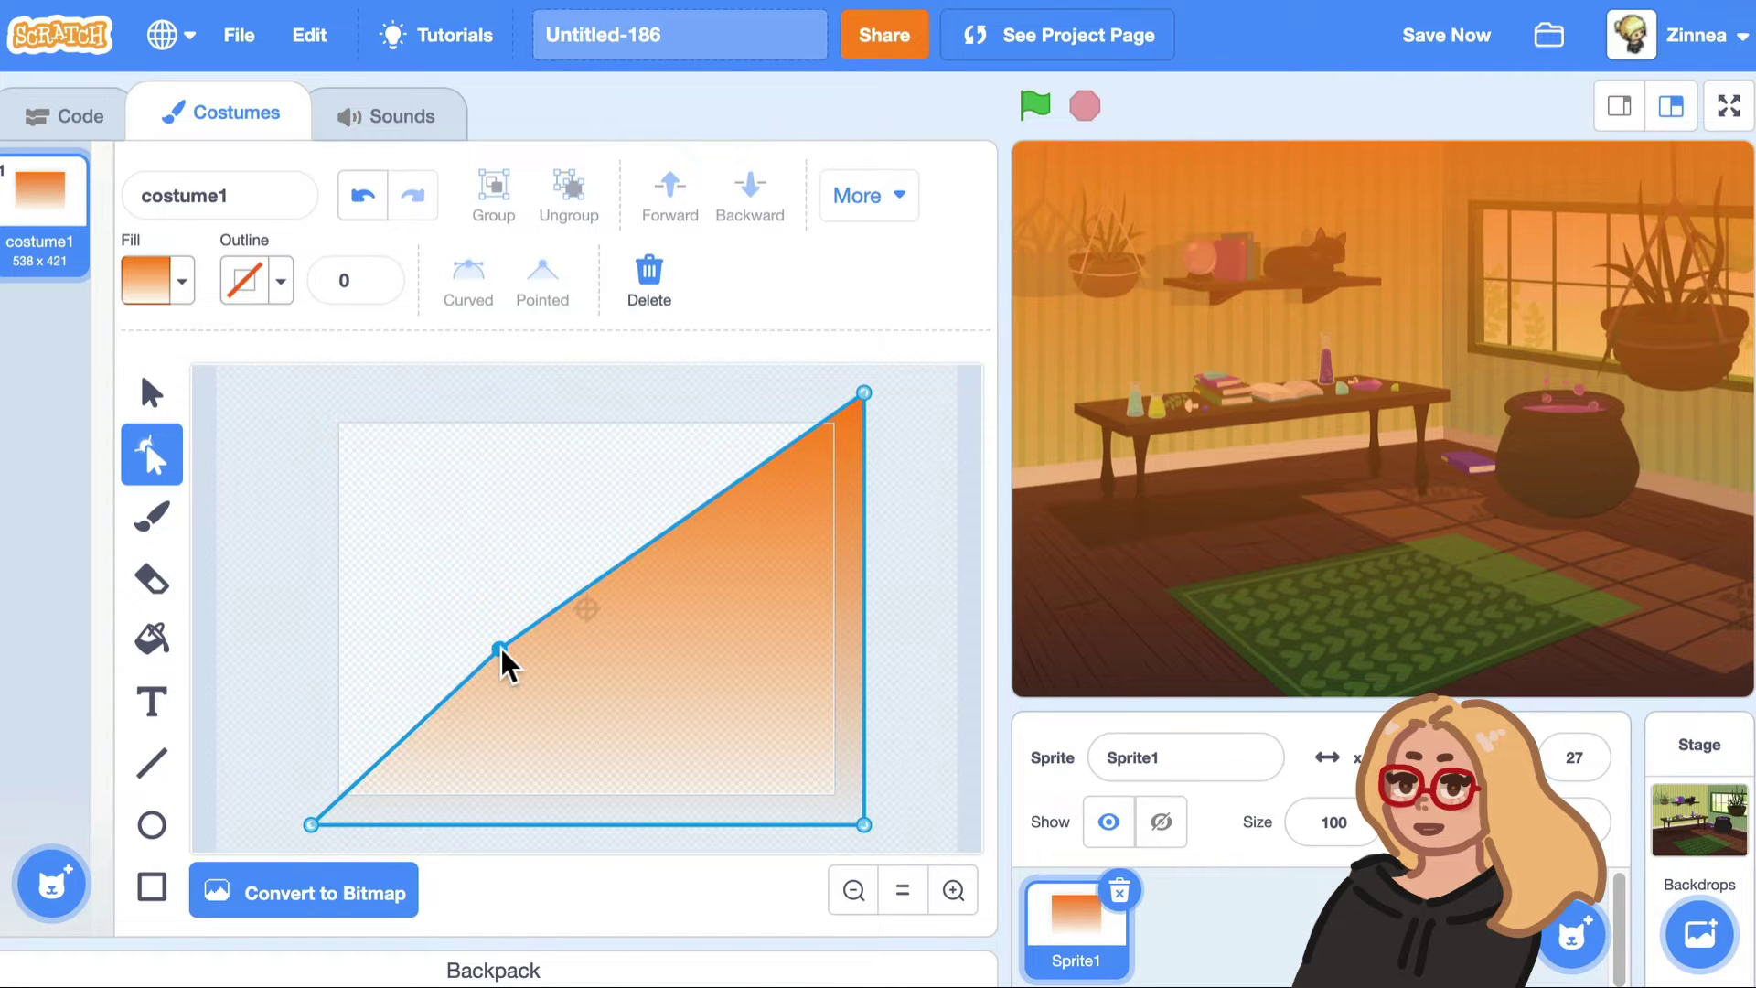
pyautogui.moveTo(311, 824); pyautogui.dragTo(499, 676)
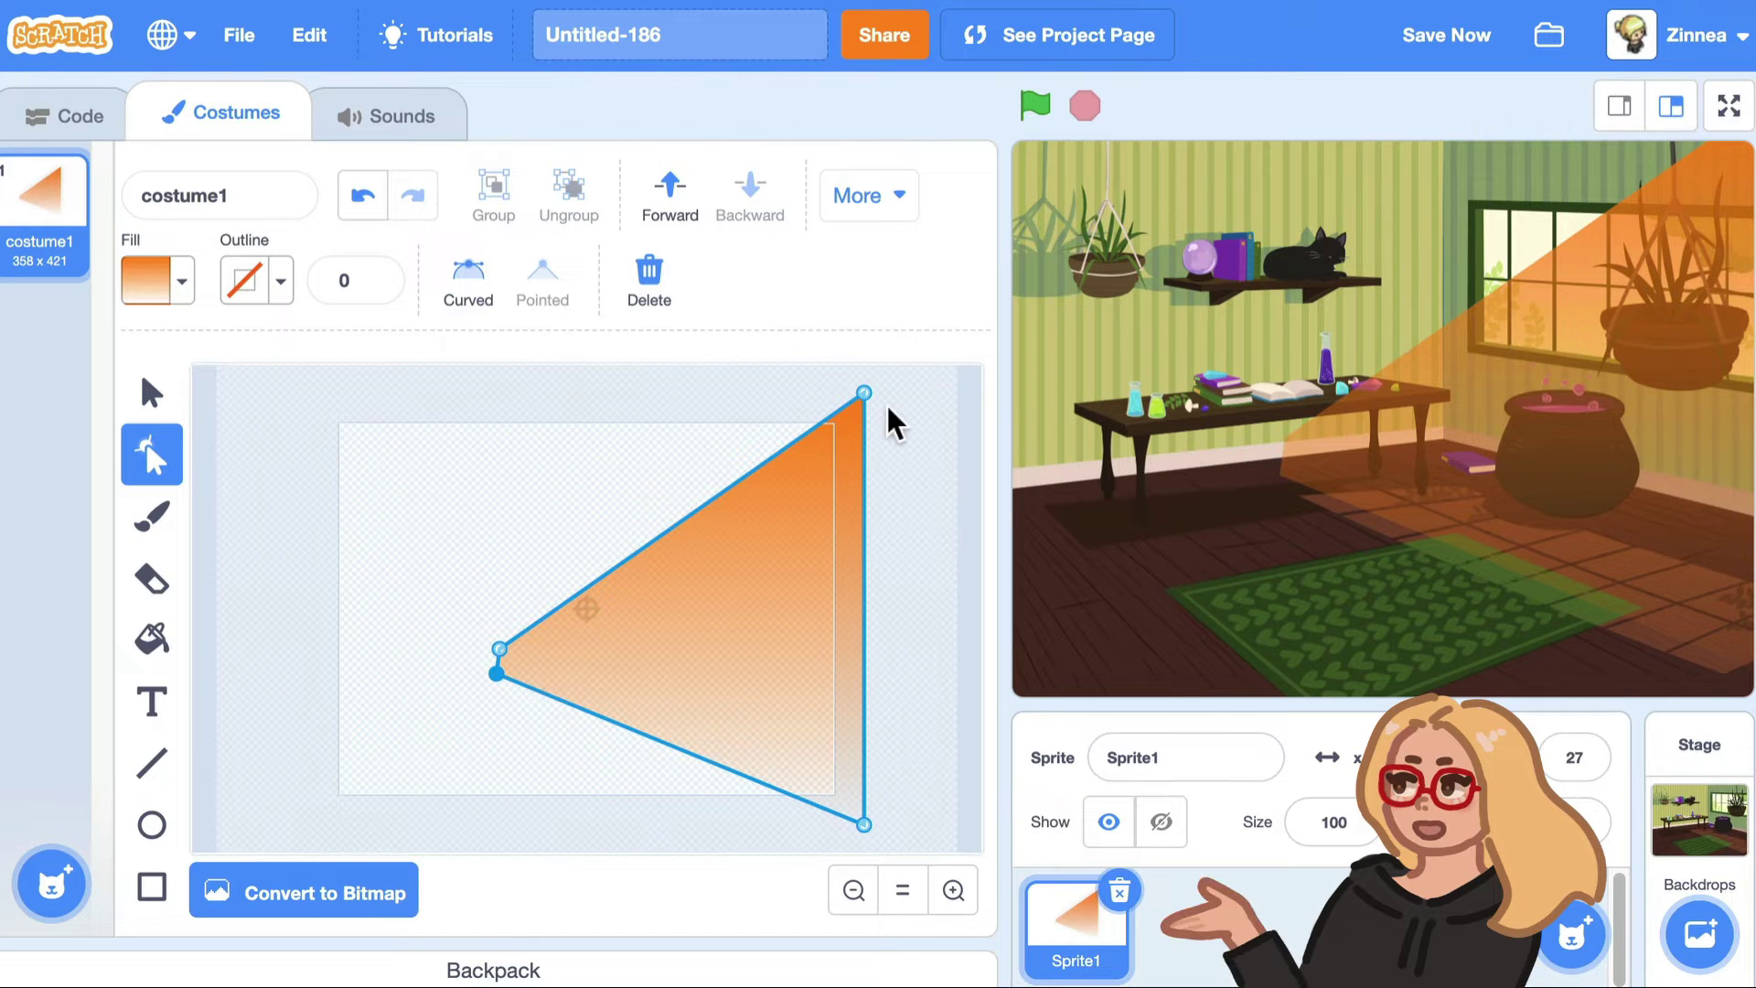
pyautogui.moveTo(863, 392); pyautogui.dragTo(531, 644)
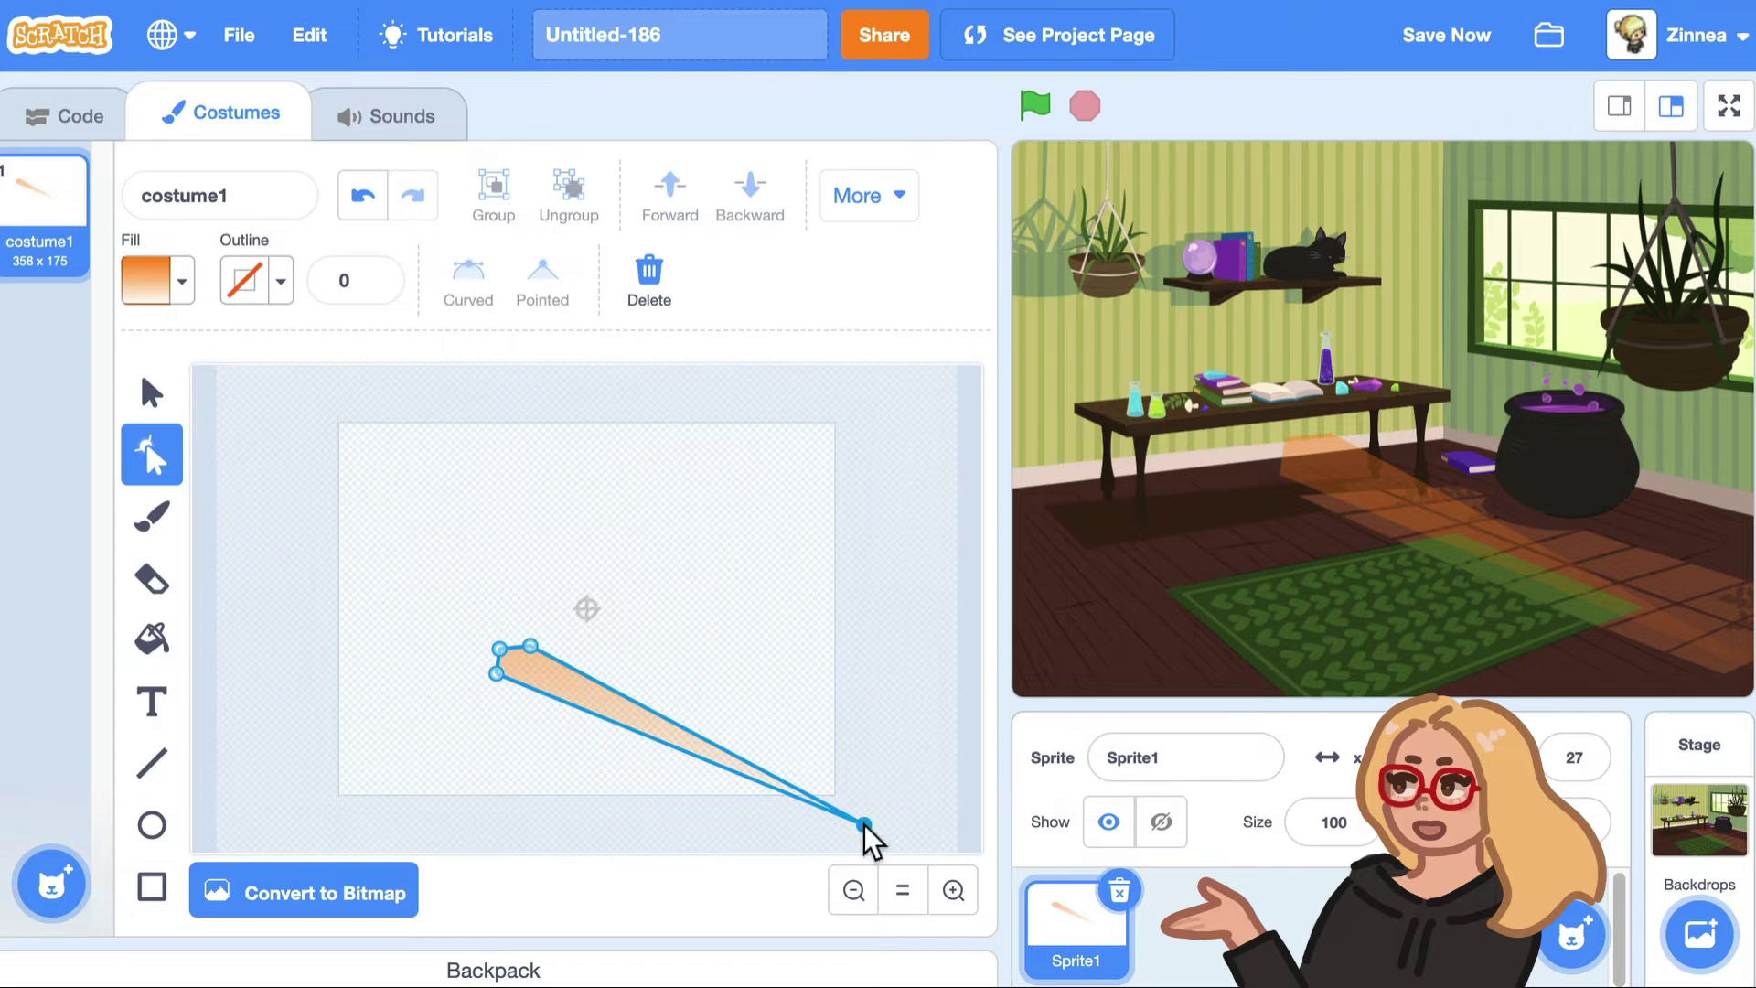
pyautogui.moveTo(863, 825); pyautogui.dragTo(577, 688)
# Enlarge the small quadrilateral to about 502 x 437 and reposition it so that it covers most of the stage.
pyautogui.click(157, 393)
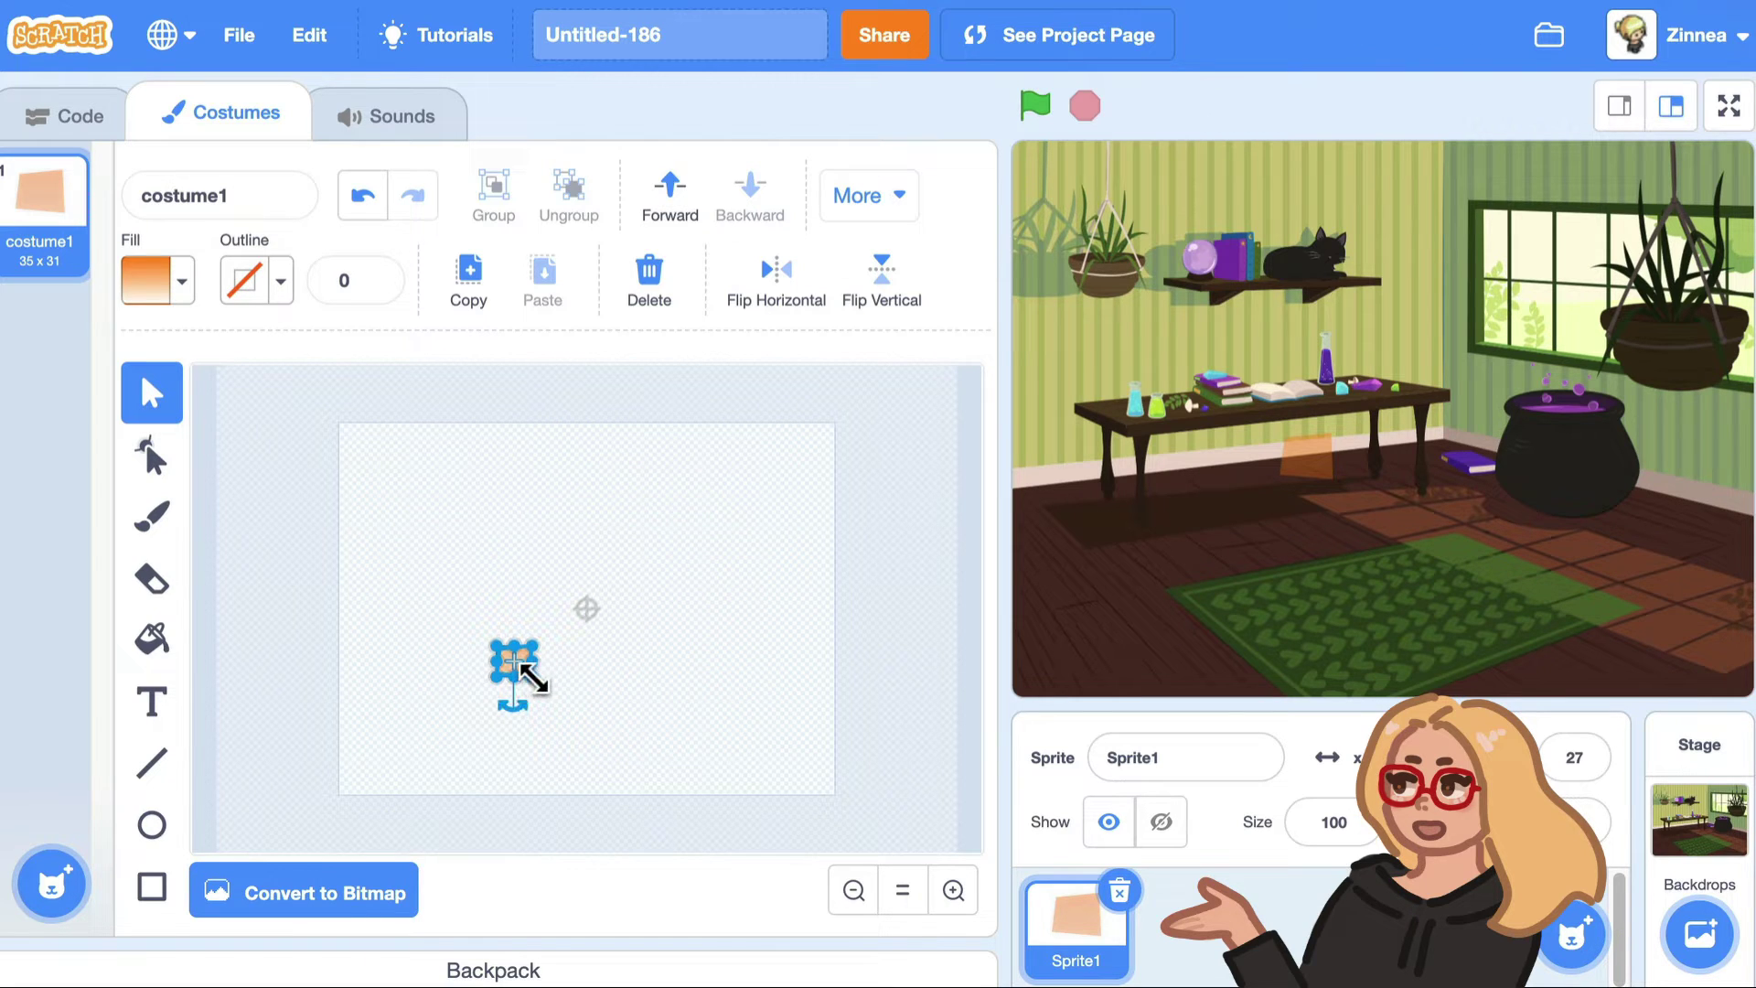
pyautogui.moveTo(535, 677); pyautogui.dragTo(811, 842)
pyautogui.moveTo(667, 780); pyautogui.dragTo(686, 667)
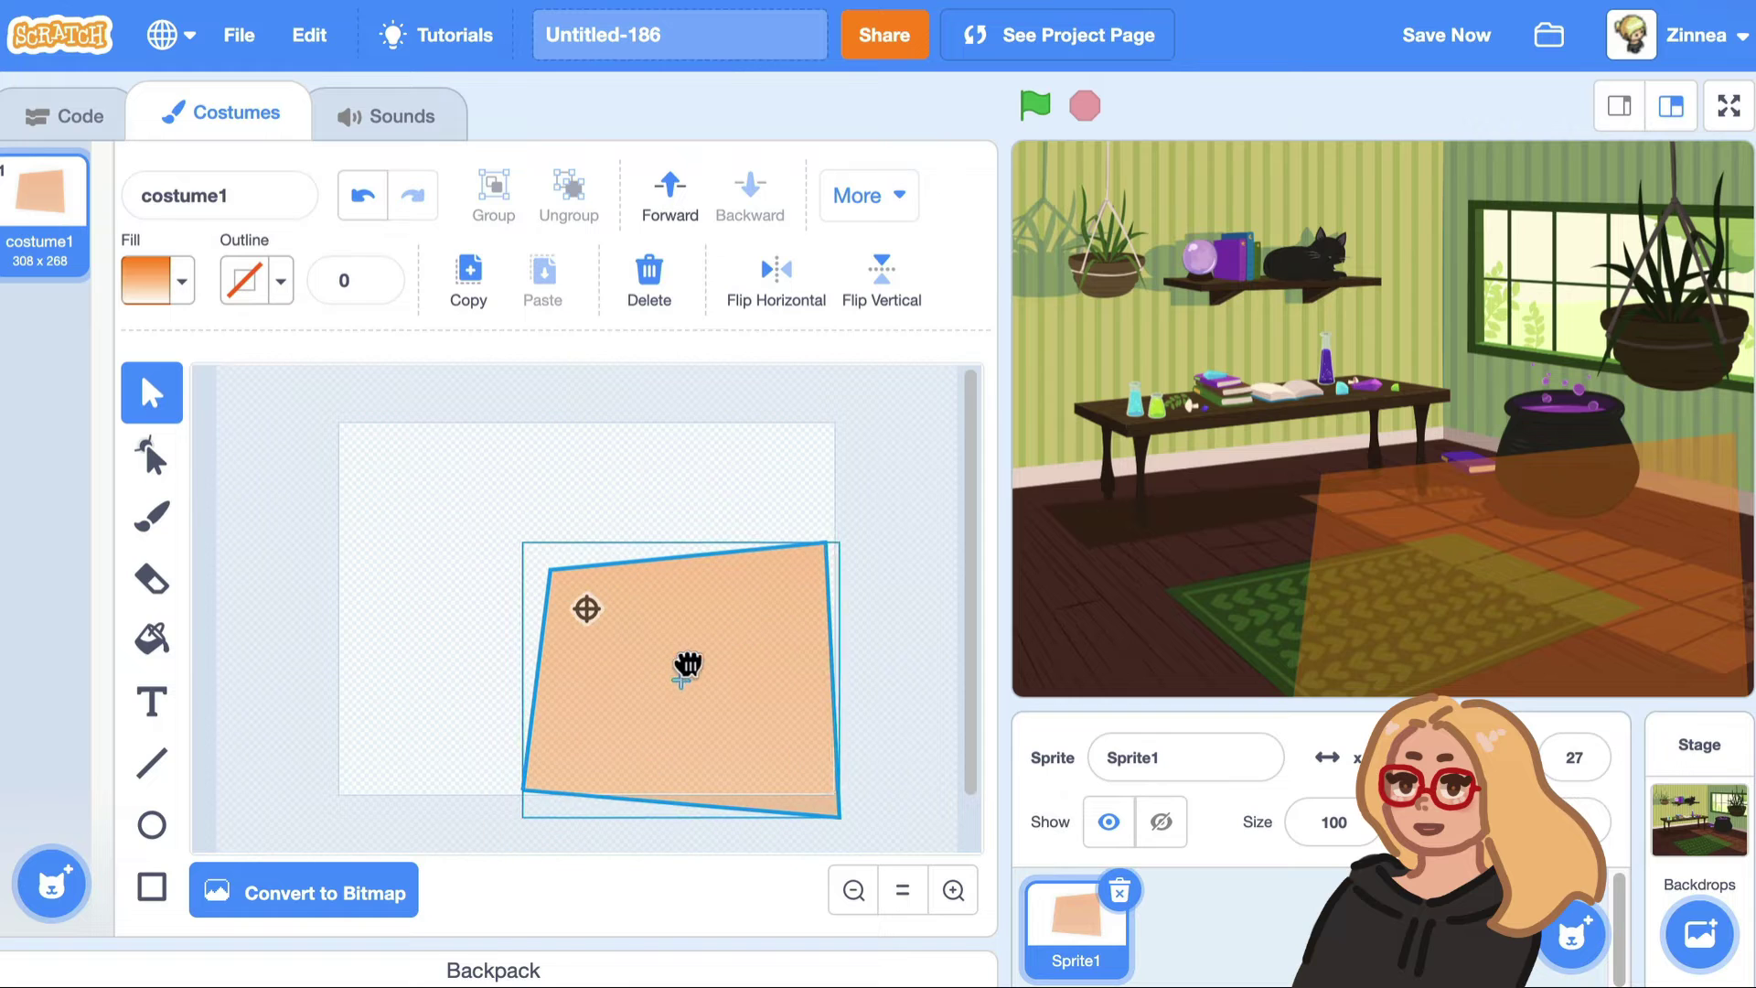
pyautogui.moveTo(530, 540); pyautogui.dragTo(327, 374)
pyautogui.moveTo(502, 513); pyautogui.dragTo(478, 523)
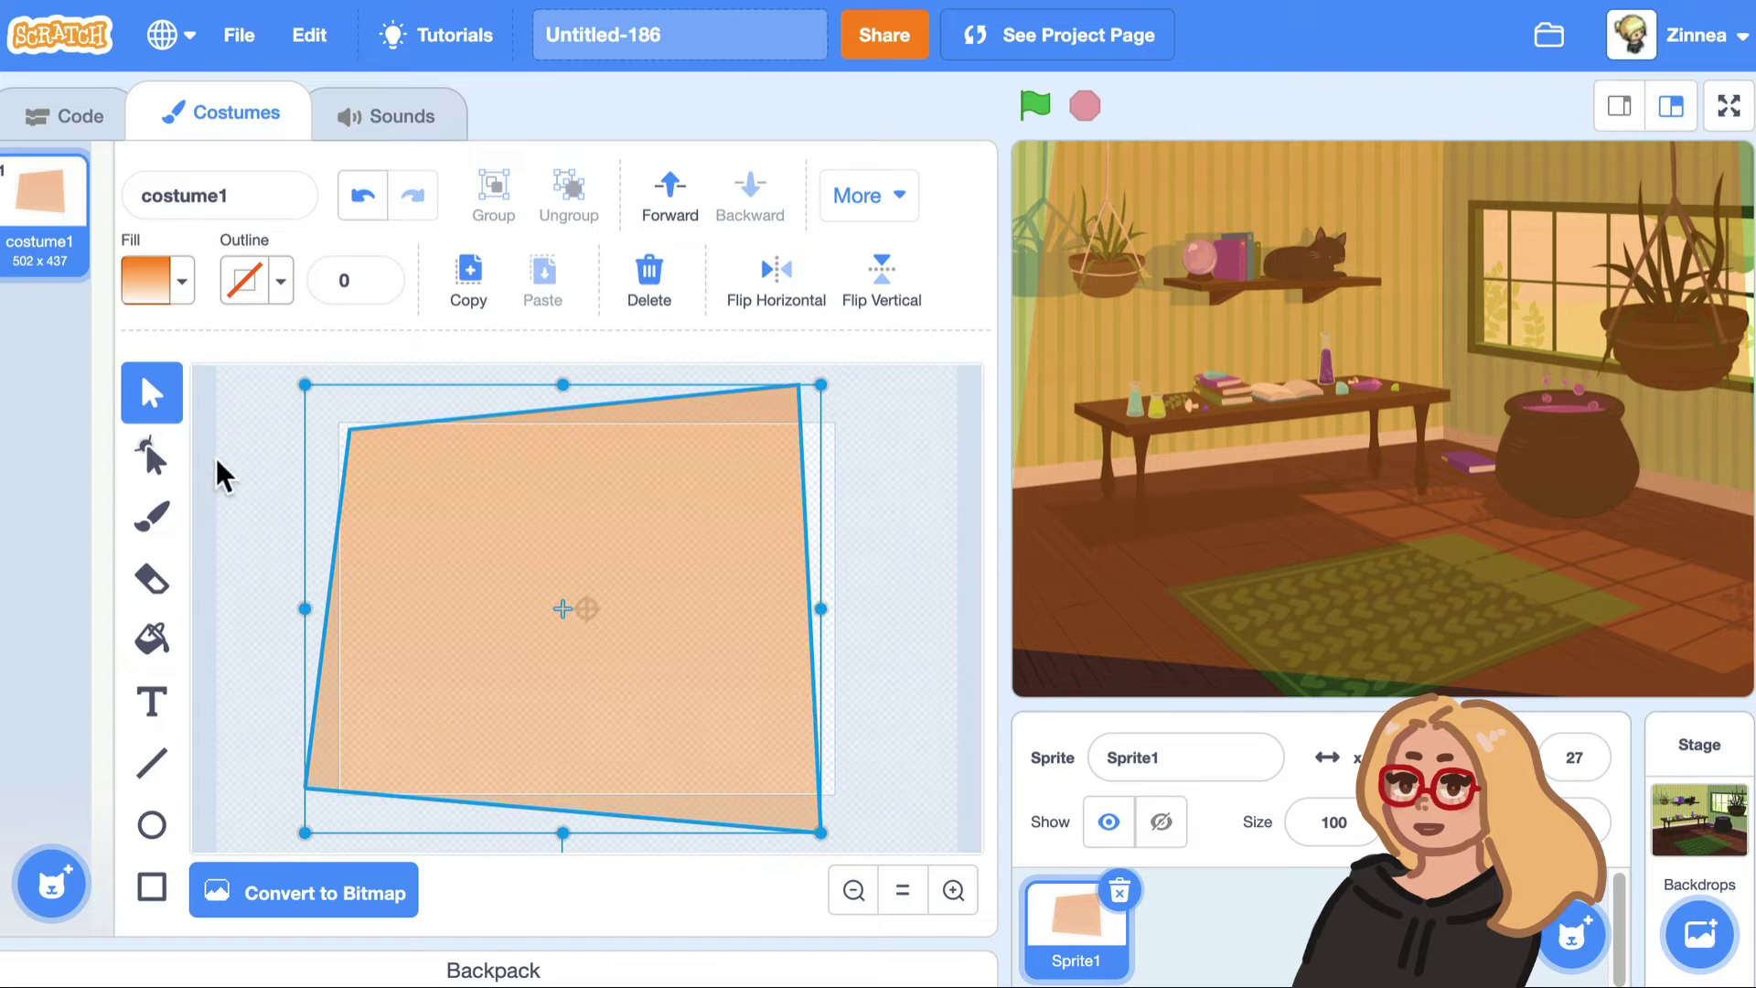
# Reshape the large quadrilateral by moving its four corners inward to form a diamond-like shape of about 114 x 120.
pyautogui.click(151, 455)
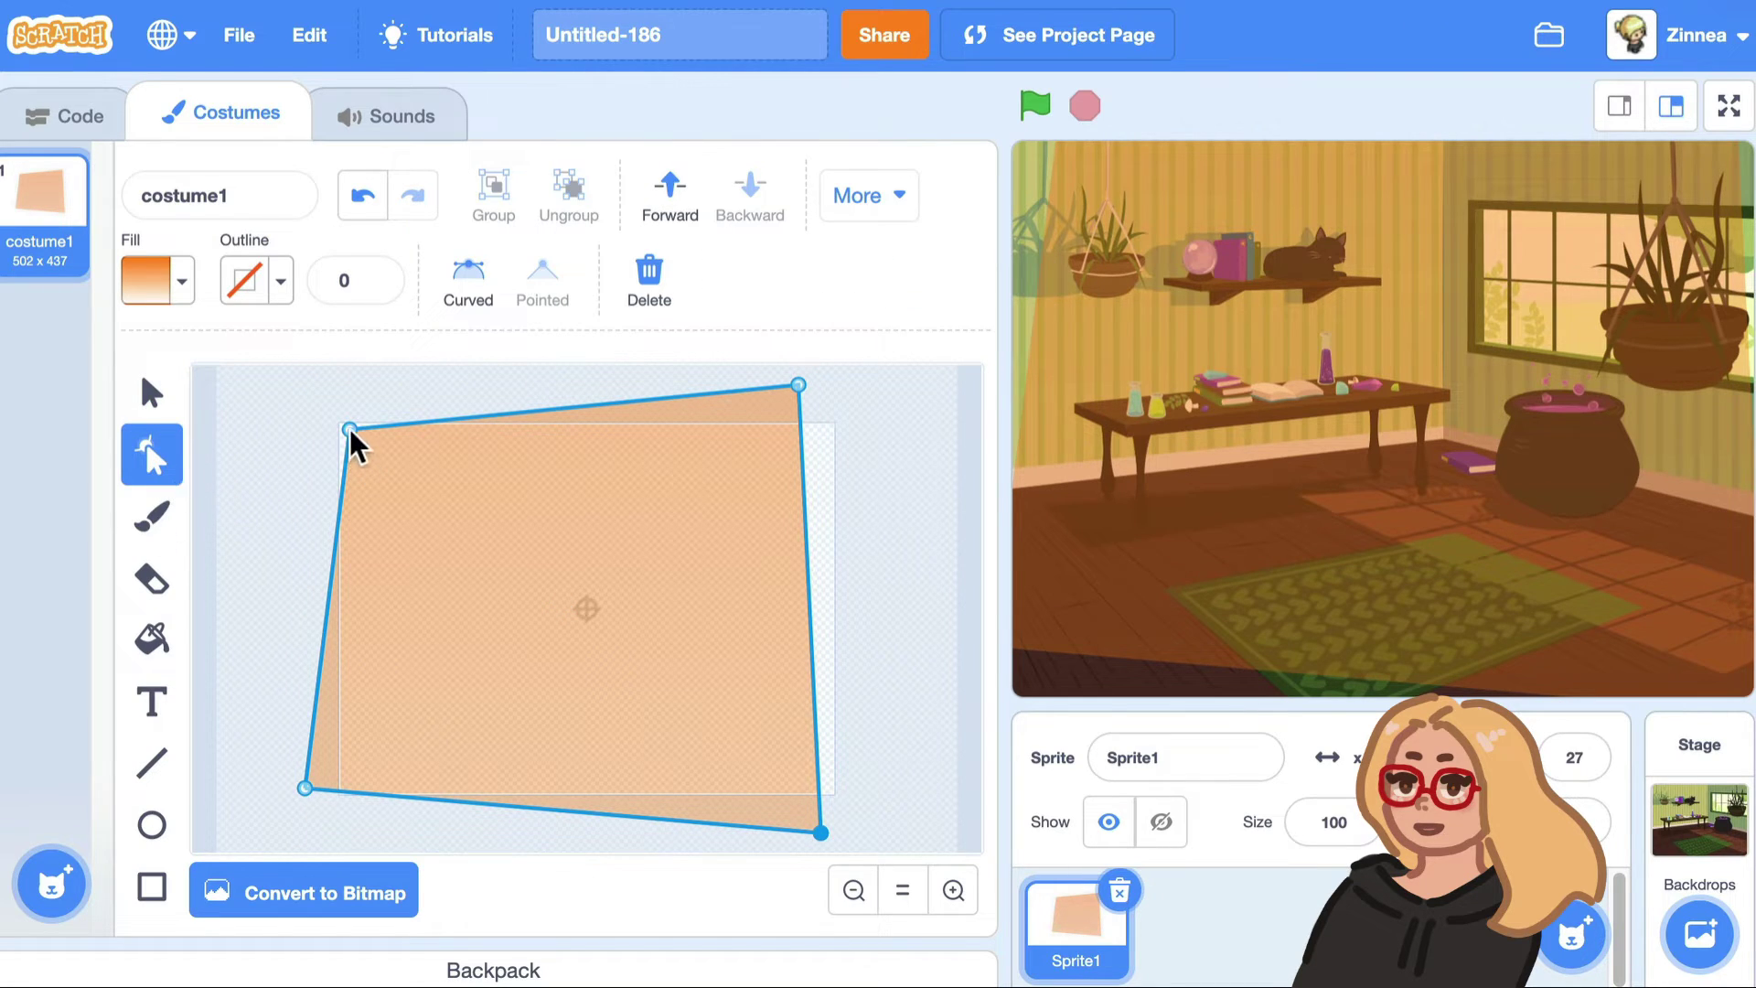
pyautogui.moveTo(349, 427); pyautogui.dragTo(534, 562)
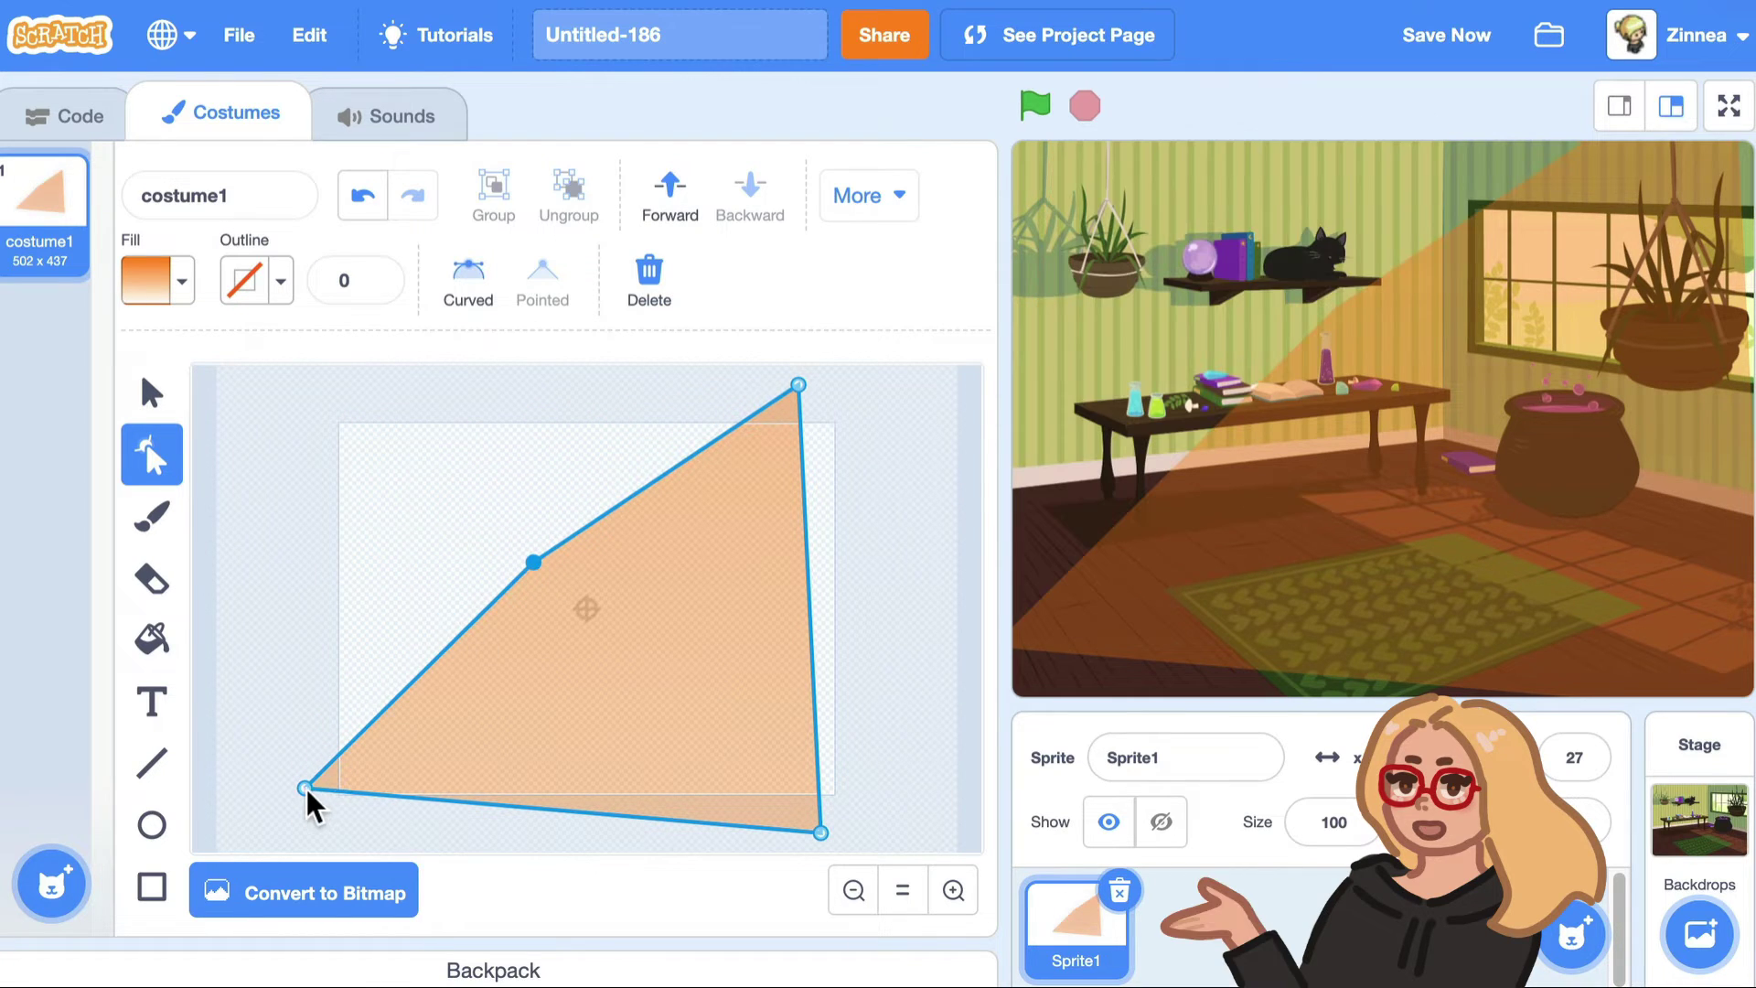
pyautogui.moveTo(304, 788); pyautogui.dragTo(485, 635)
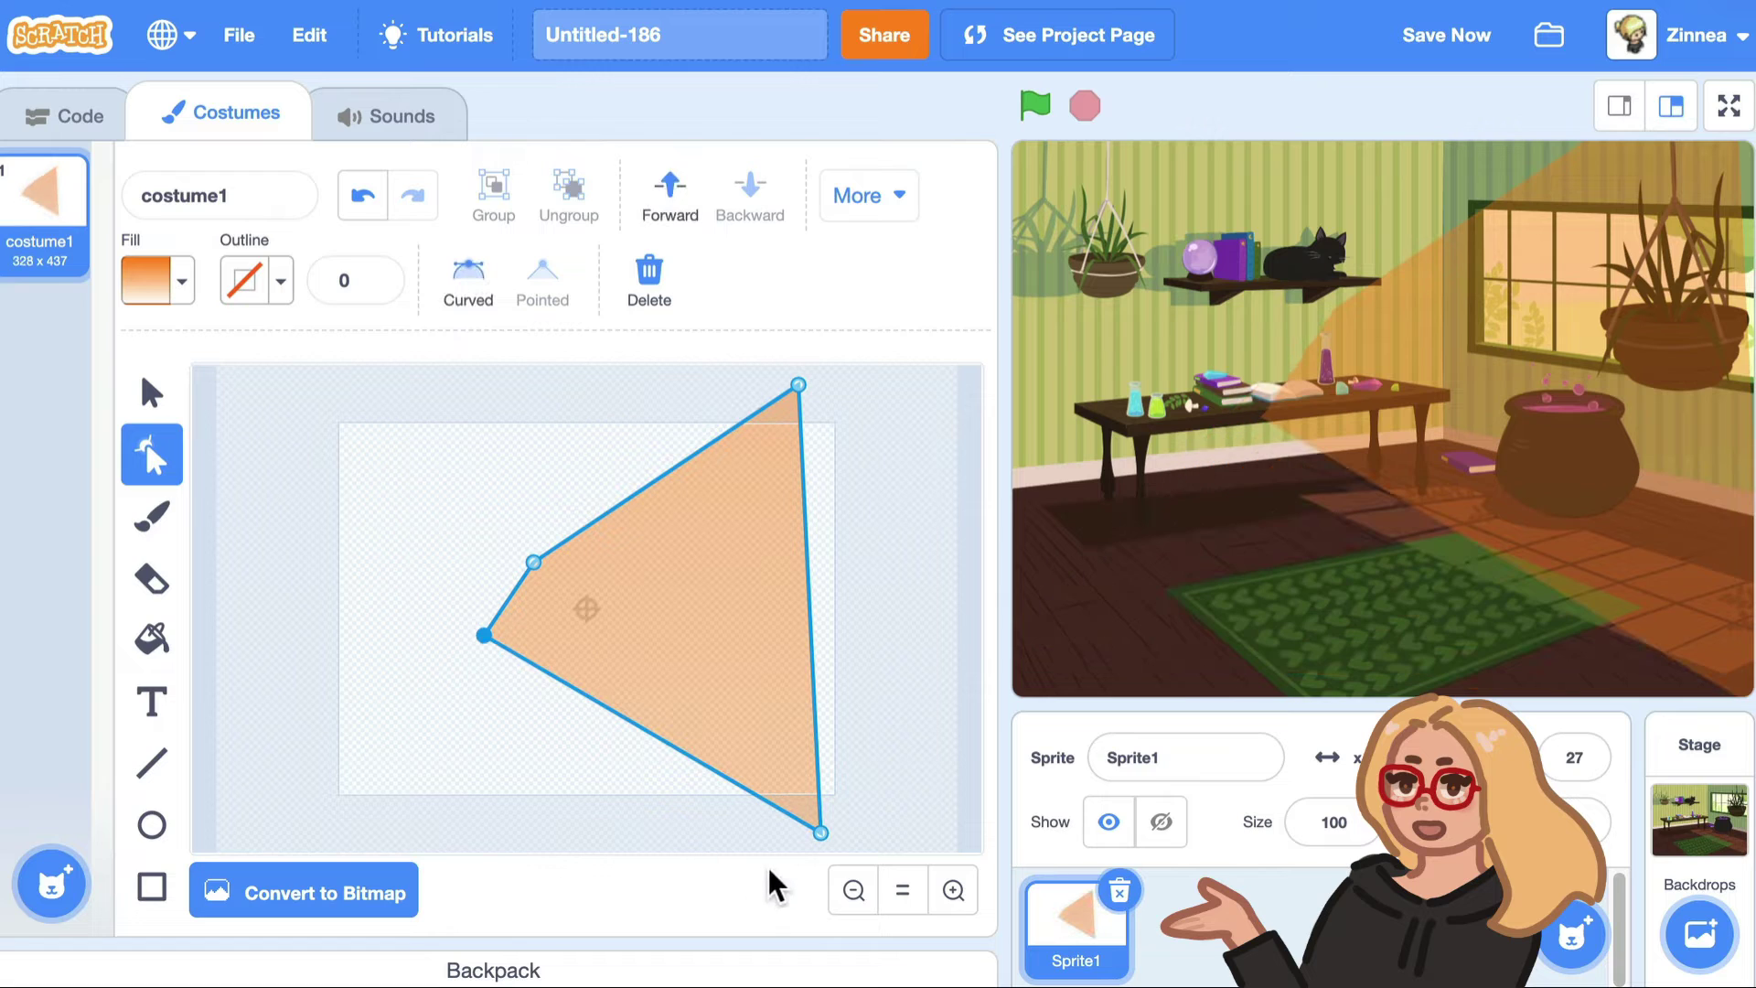
pyautogui.moveTo(821, 830); pyautogui.dragTo(571, 684)
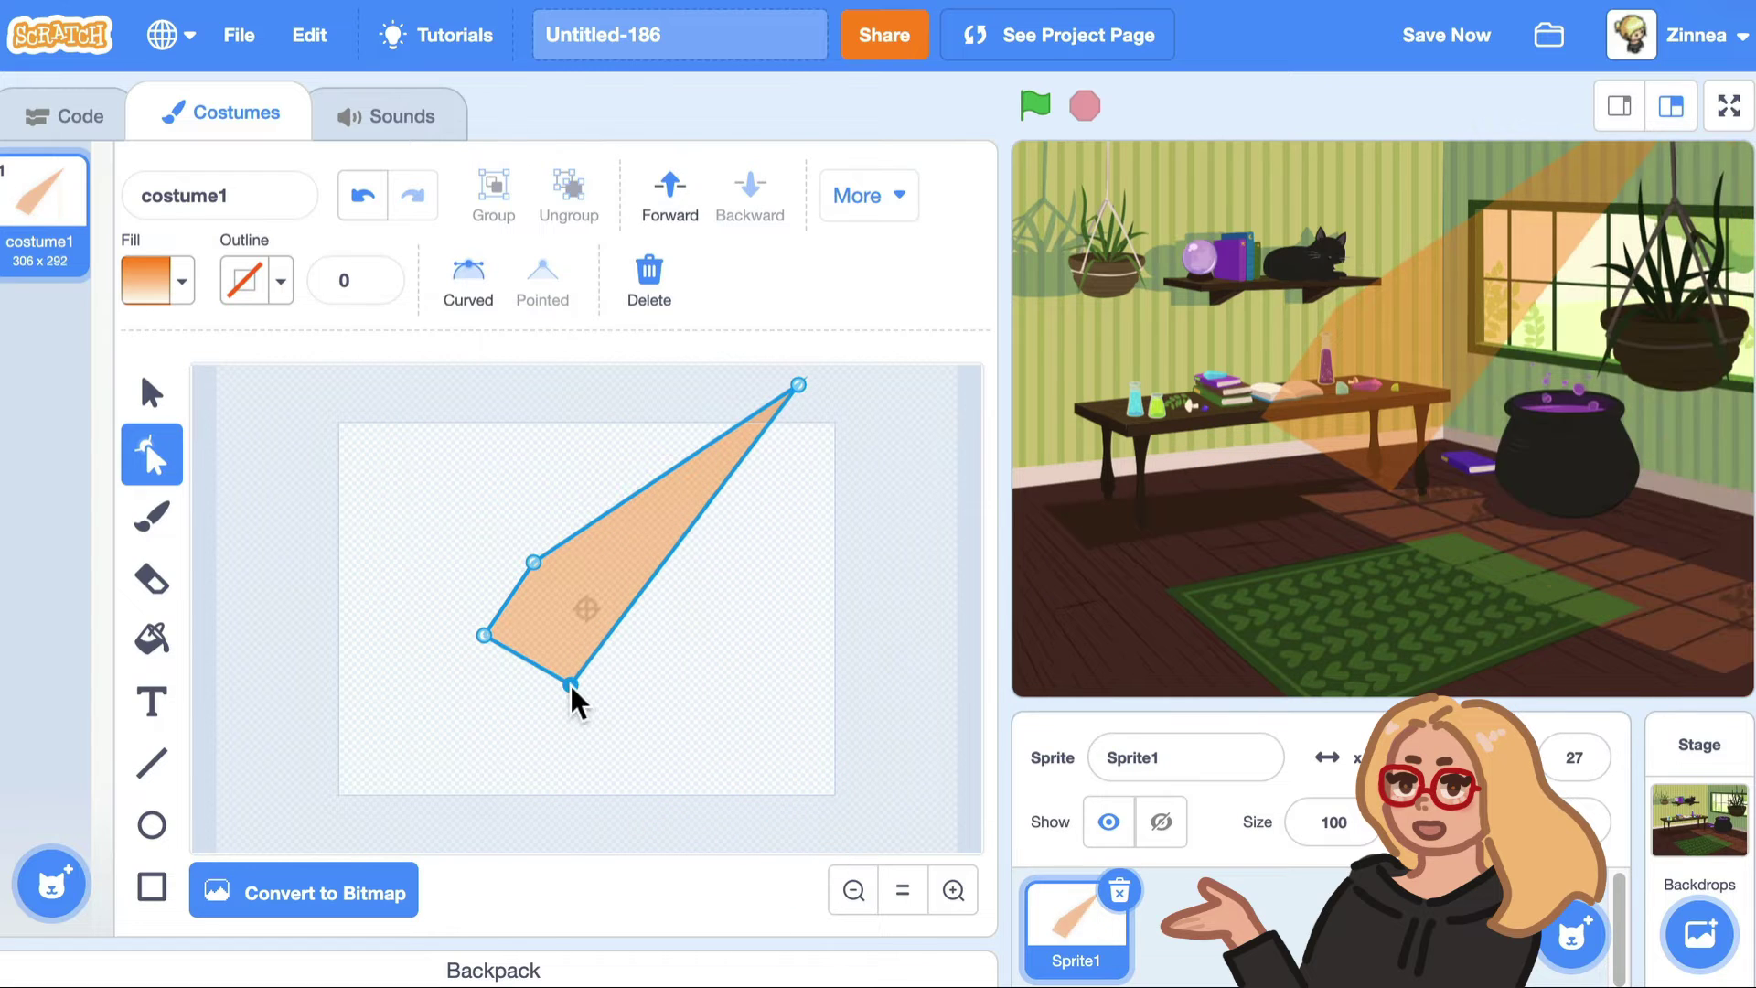
pyautogui.moveTo(799, 385); pyautogui.dragTo(601, 601)
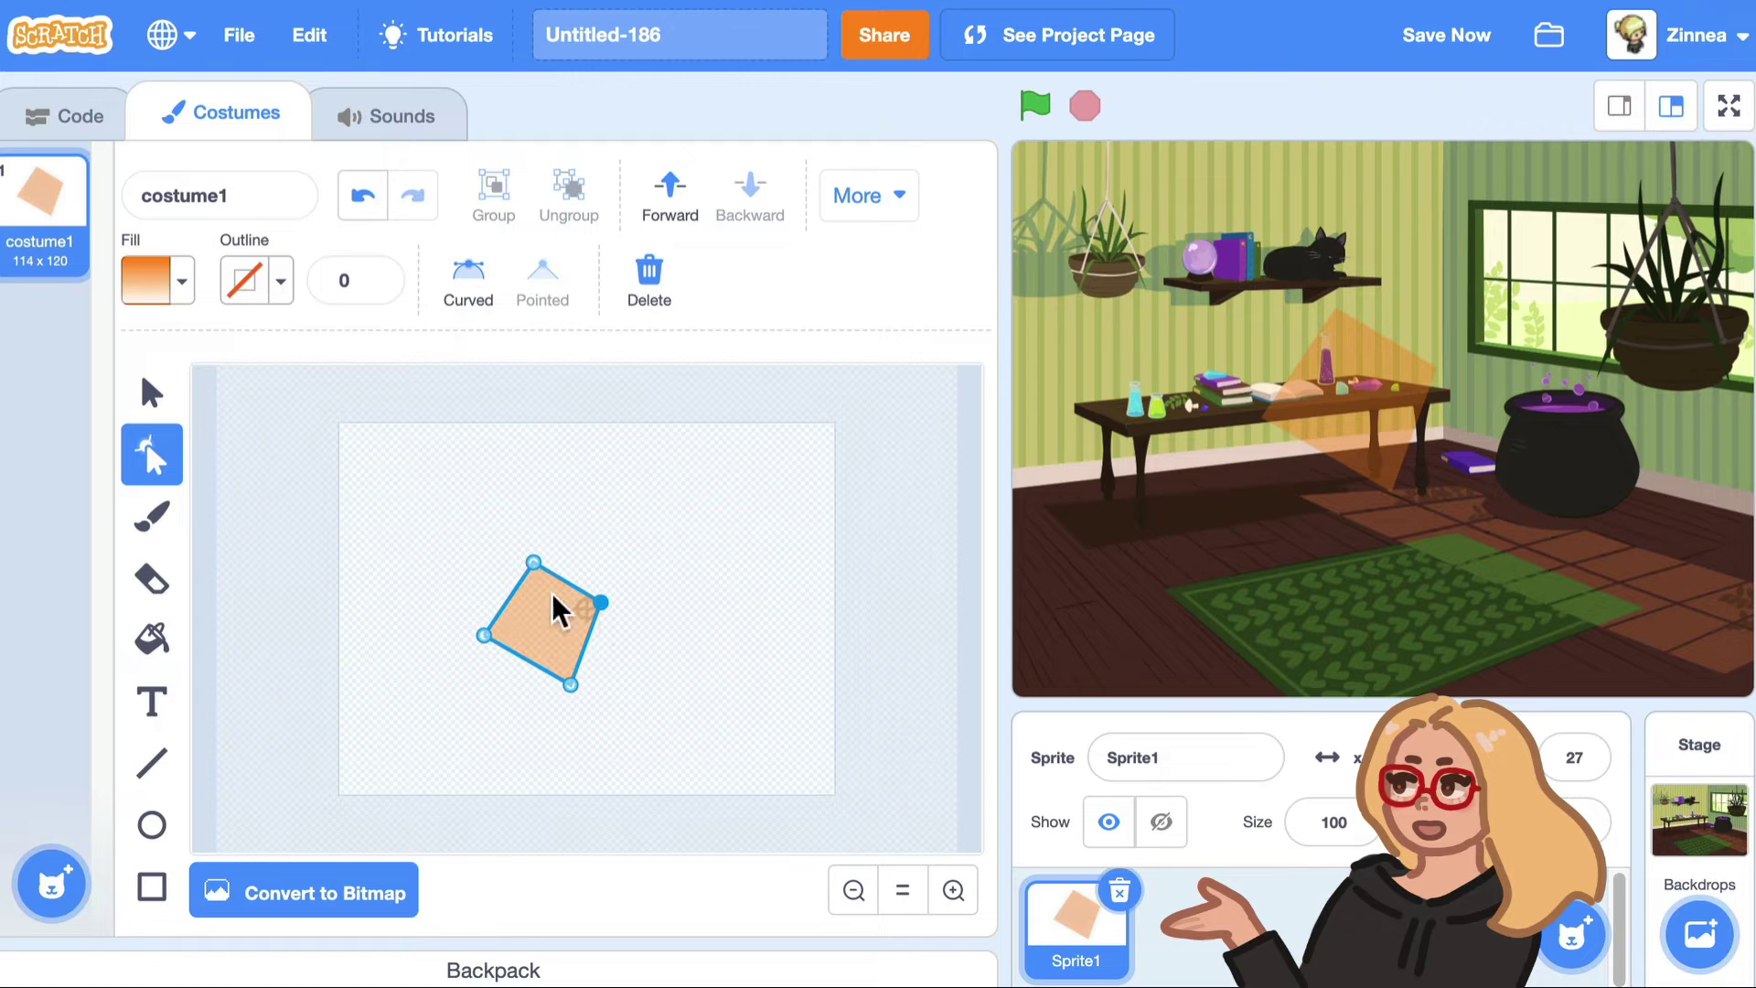
# Curve the diamond's bottom corner into a rounded base and move the side points to form a flame body with a notched upper-right edge.
pyautogui.click(571, 685)
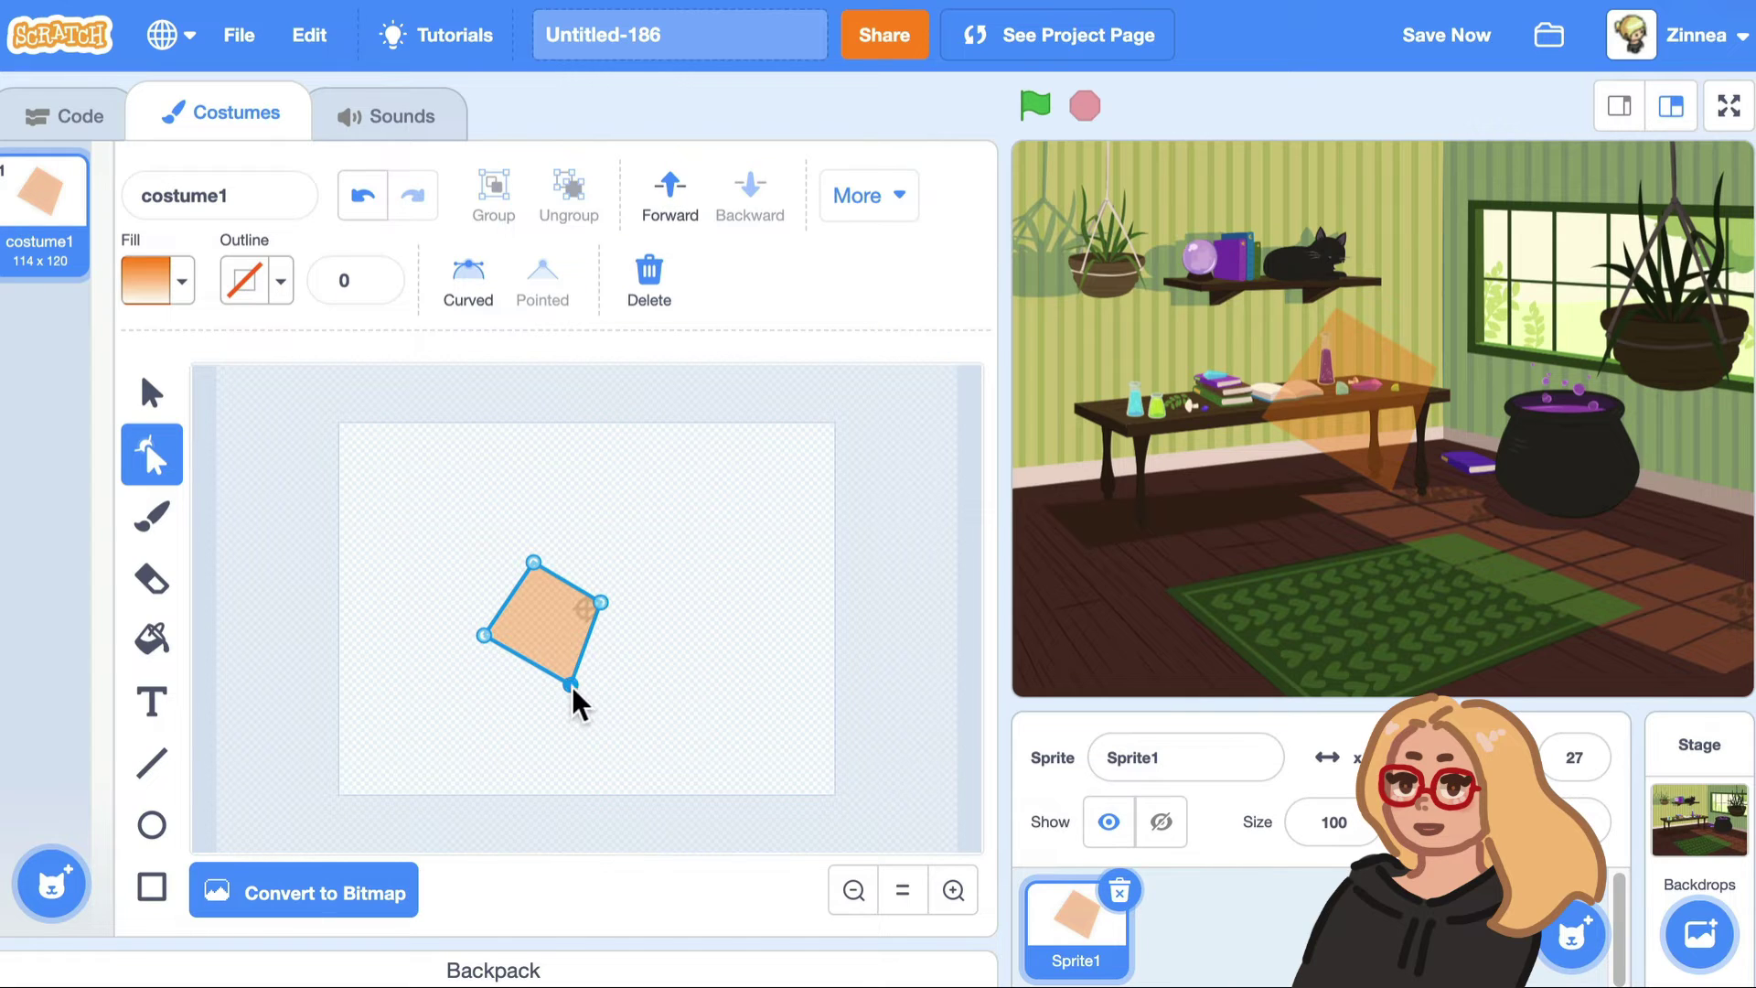
pyautogui.click(472, 286)
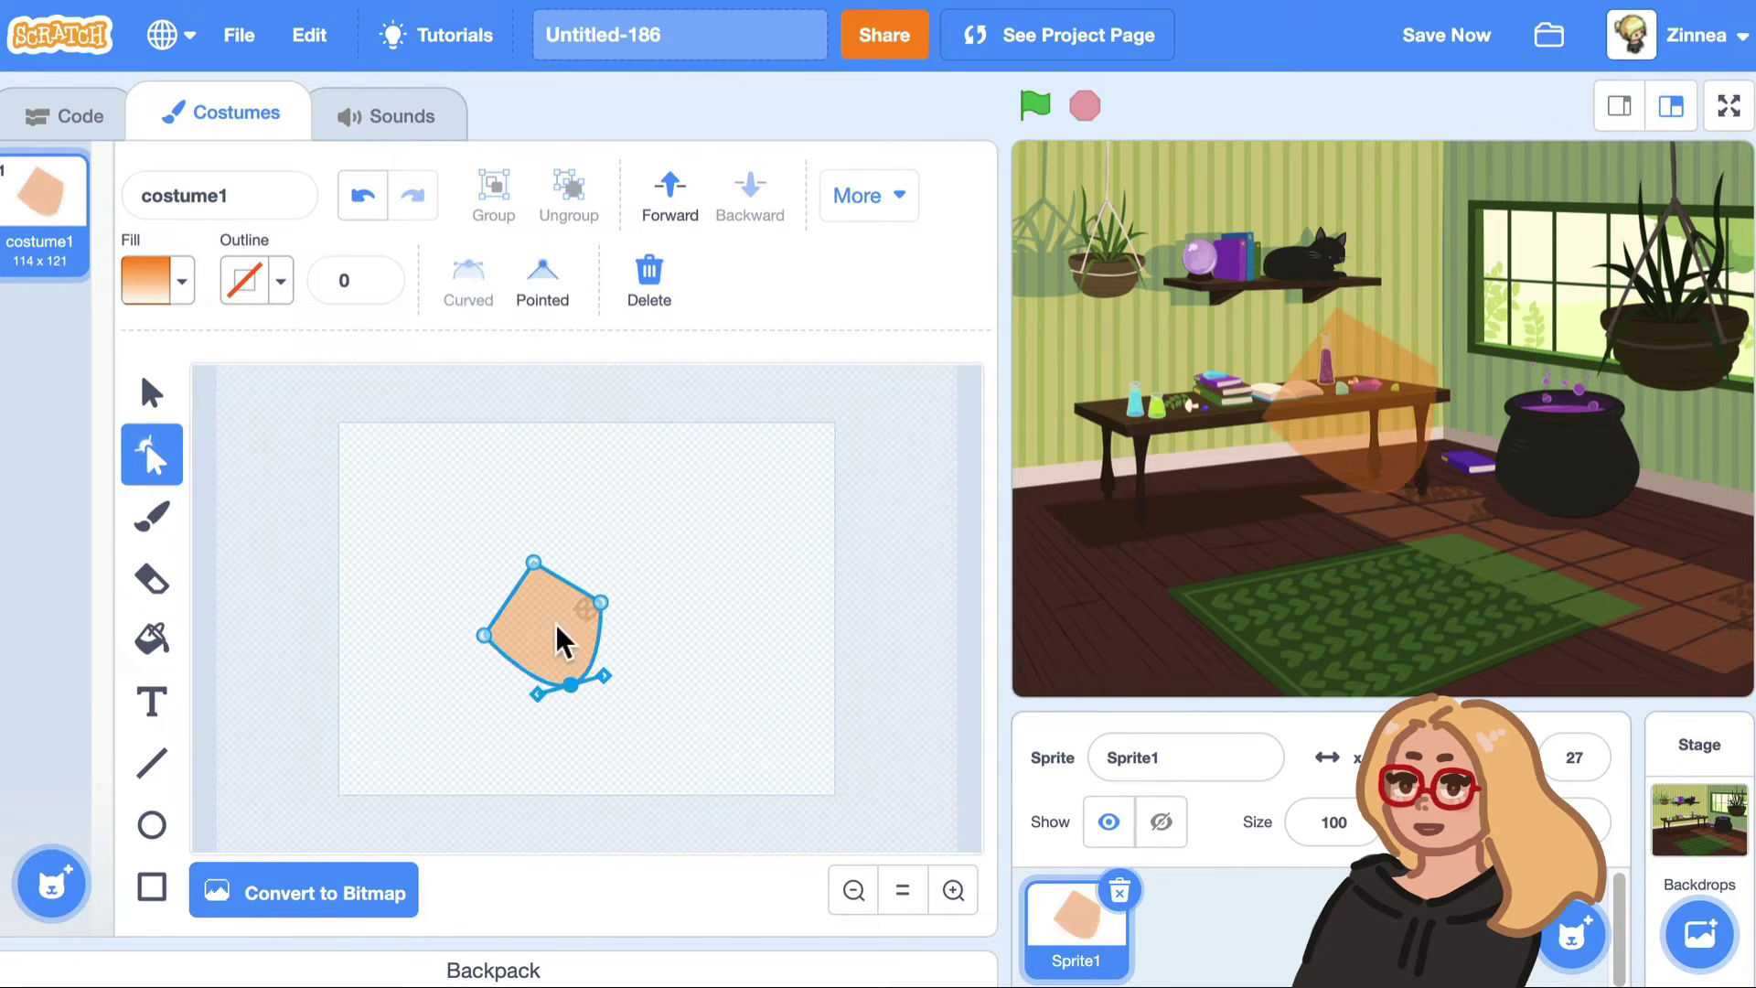
pyautogui.moveTo(538, 695); pyautogui.dragTo(516, 694)
pyautogui.moveTo(485, 635); pyautogui.dragTo(499, 619)
pyautogui.moveTo(600, 602)
pyautogui.mouseDown()
pyautogui.moveTo(619, 616)
pyautogui.moveTo(573, 606)
pyautogui.mouseUp()
pyautogui.click(554, 683)
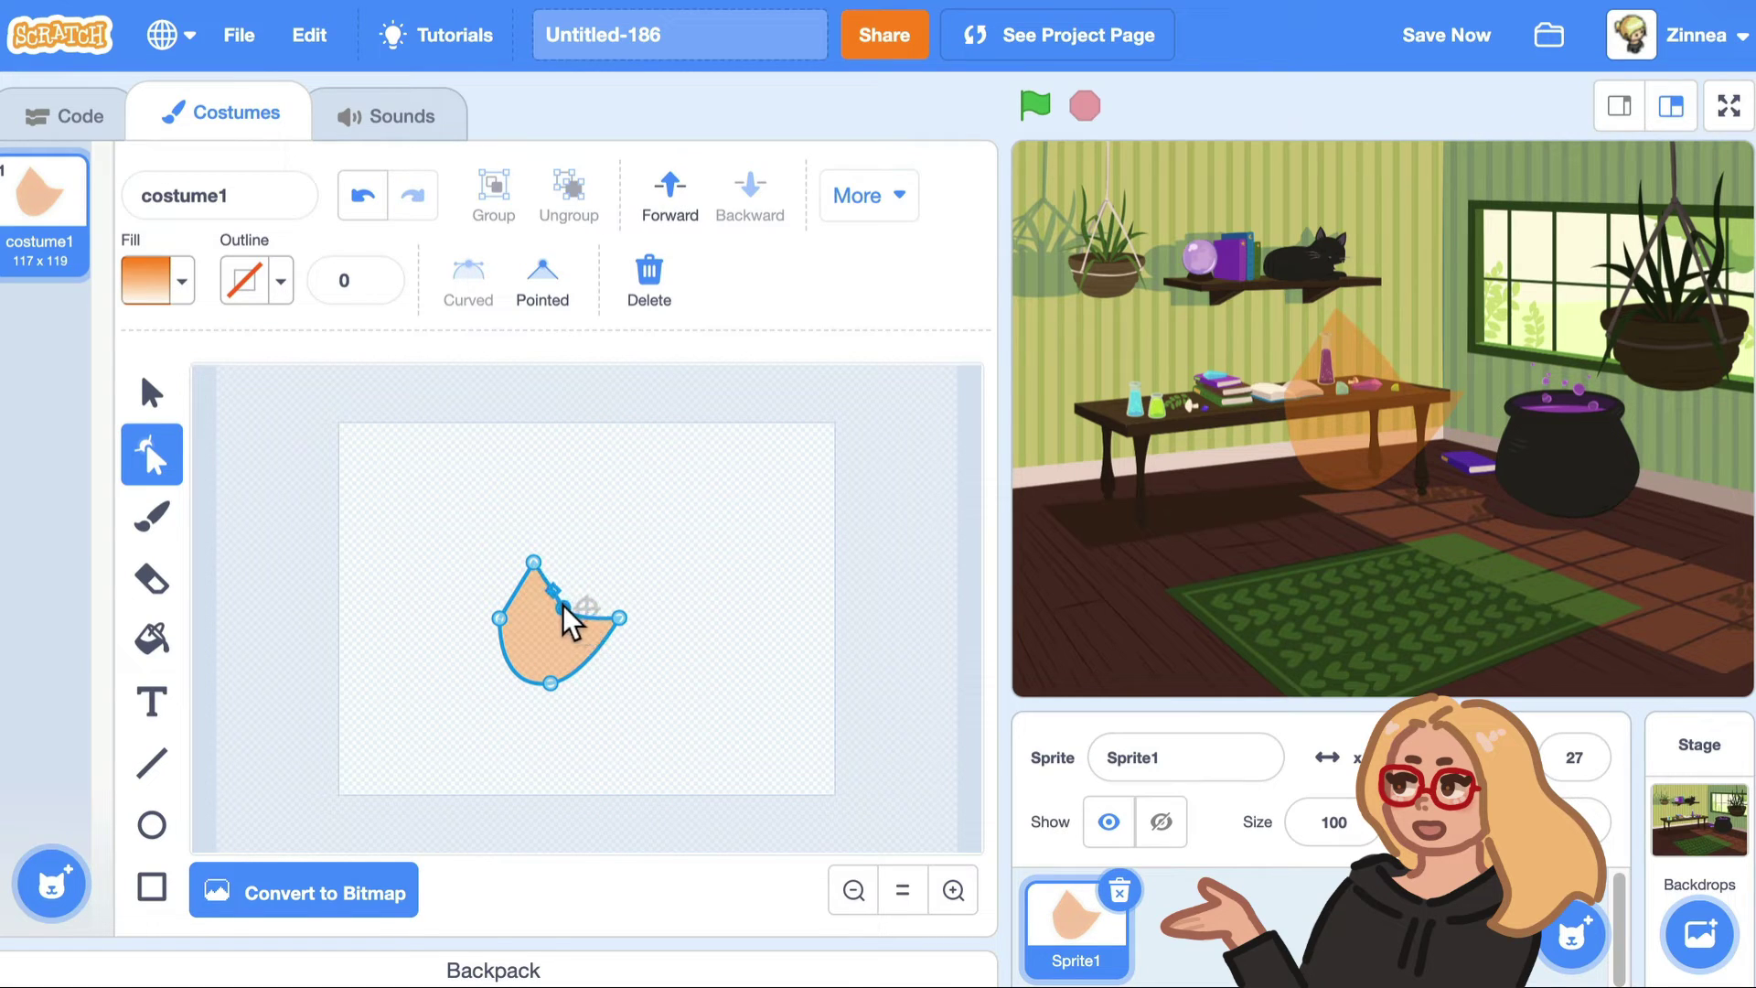
# Raise the flame's right point into a second tip and widen the curve of its base, making the shape about 104 x 119.
pyautogui.click(571, 619)
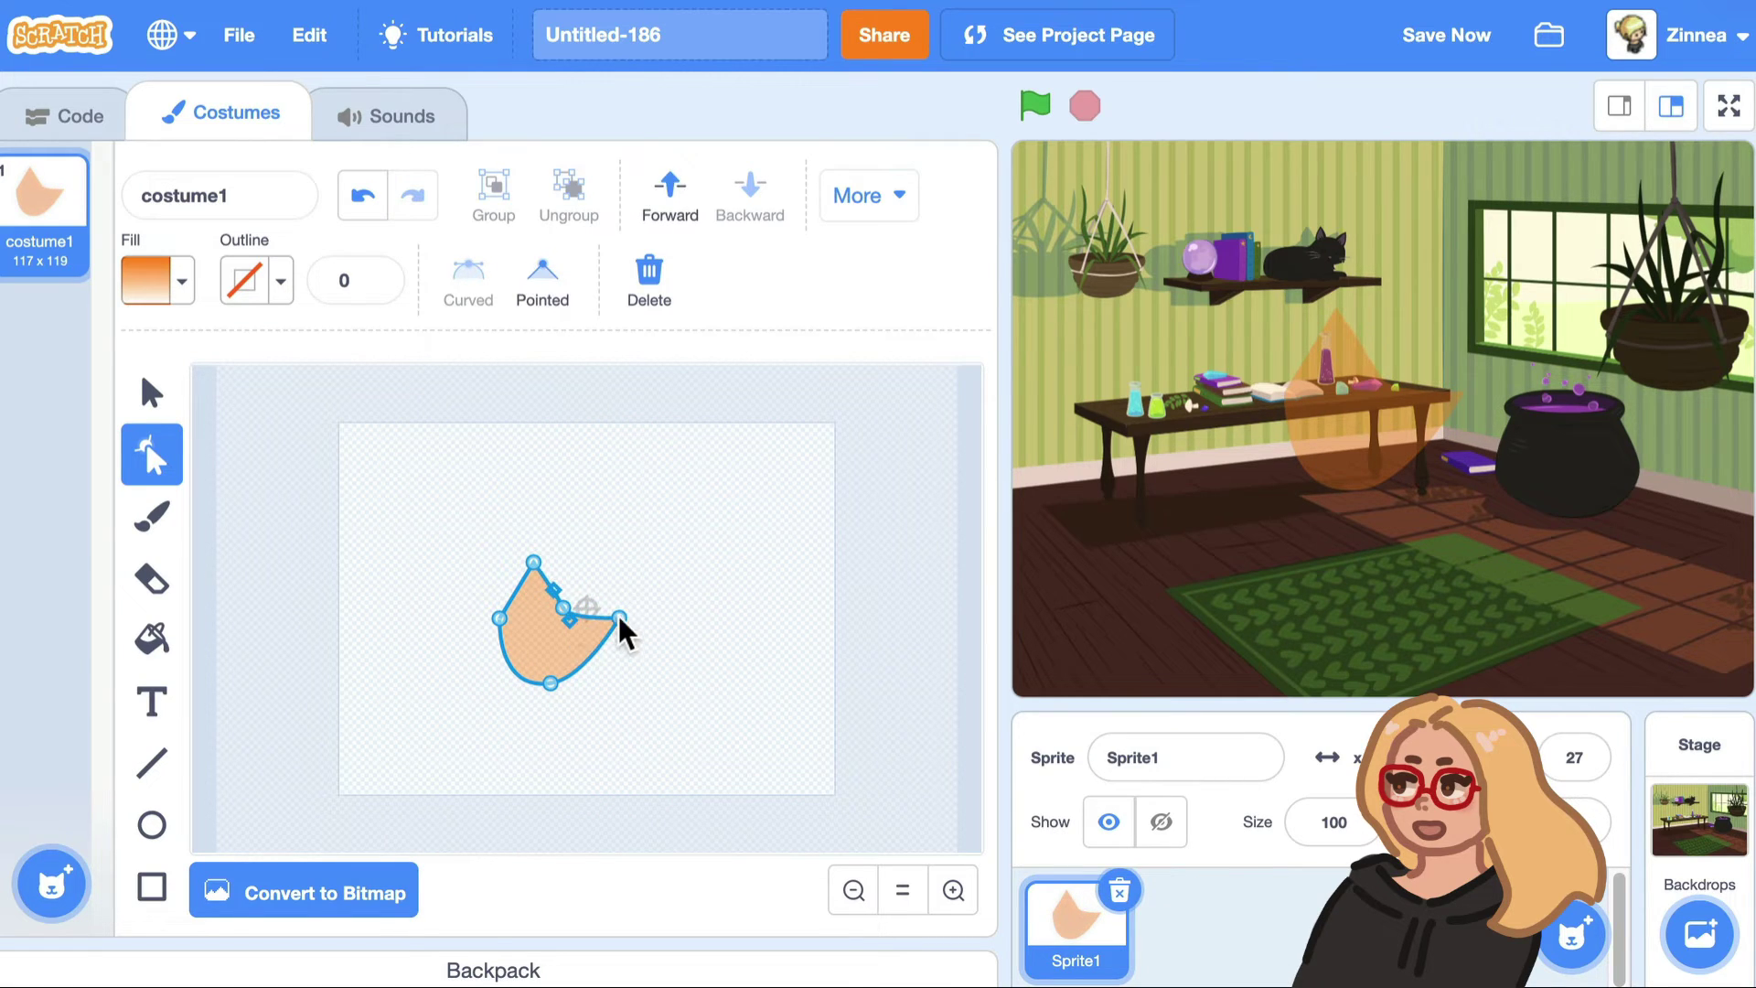
pyautogui.moveTo(619, 618); pyautogui.dragTo(600, 593)
pyautogui.click(550, 682)
pyautogui.moveTo(590, 675); pyautogui.dragTo(630, 671)
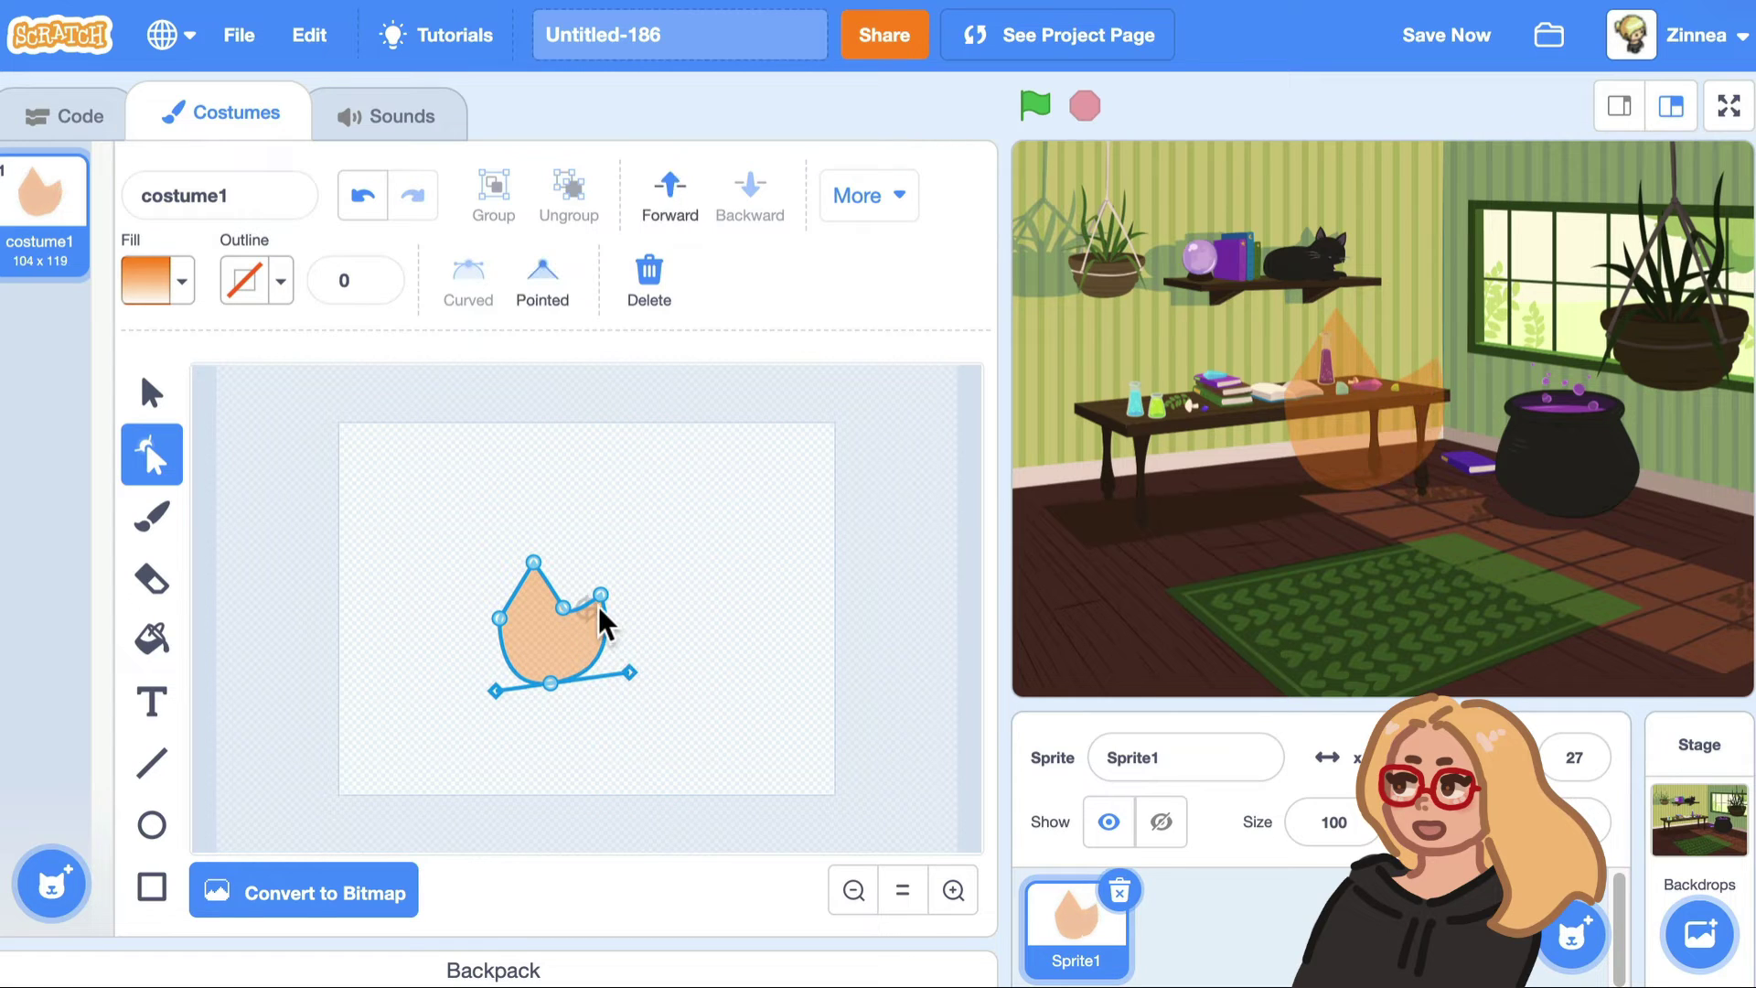
# Reshape the flame to about 95 x 119 by shifting its tips and curving its left side, and move the sprite onto the floor by the rug.
pyautogui.moveTo(598, 595); pyautogui.dragTo(545, 561)
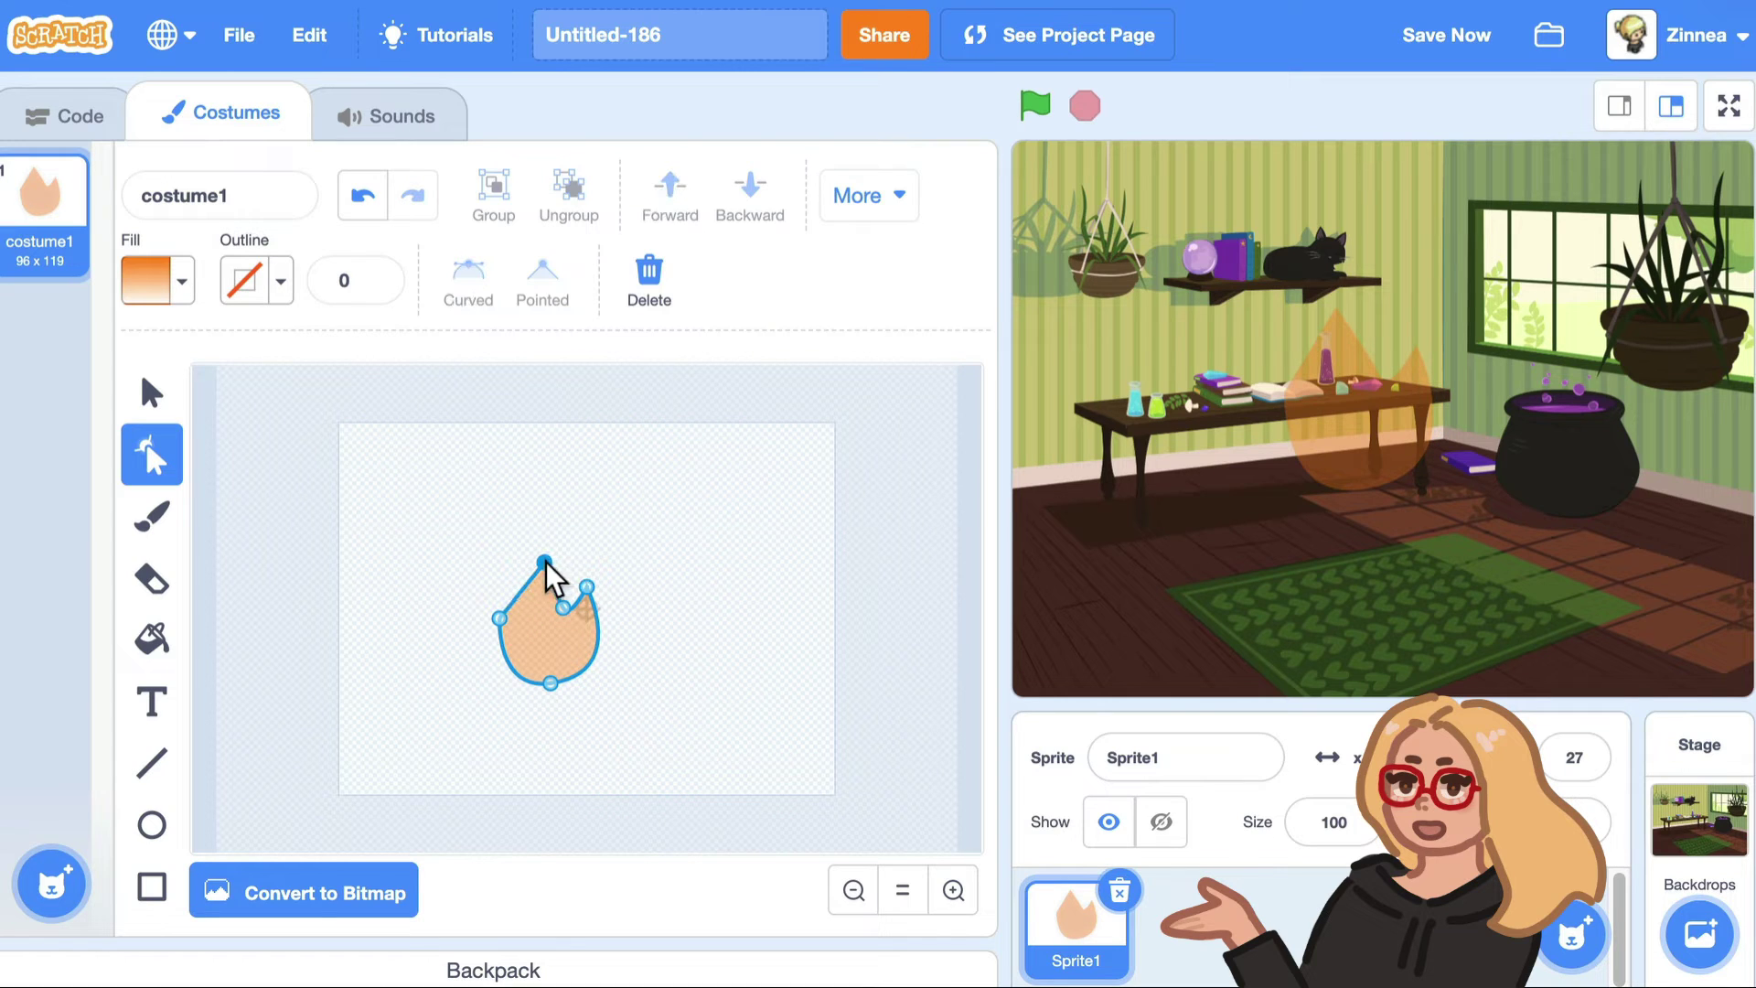
pyautogui.click(501, 618)
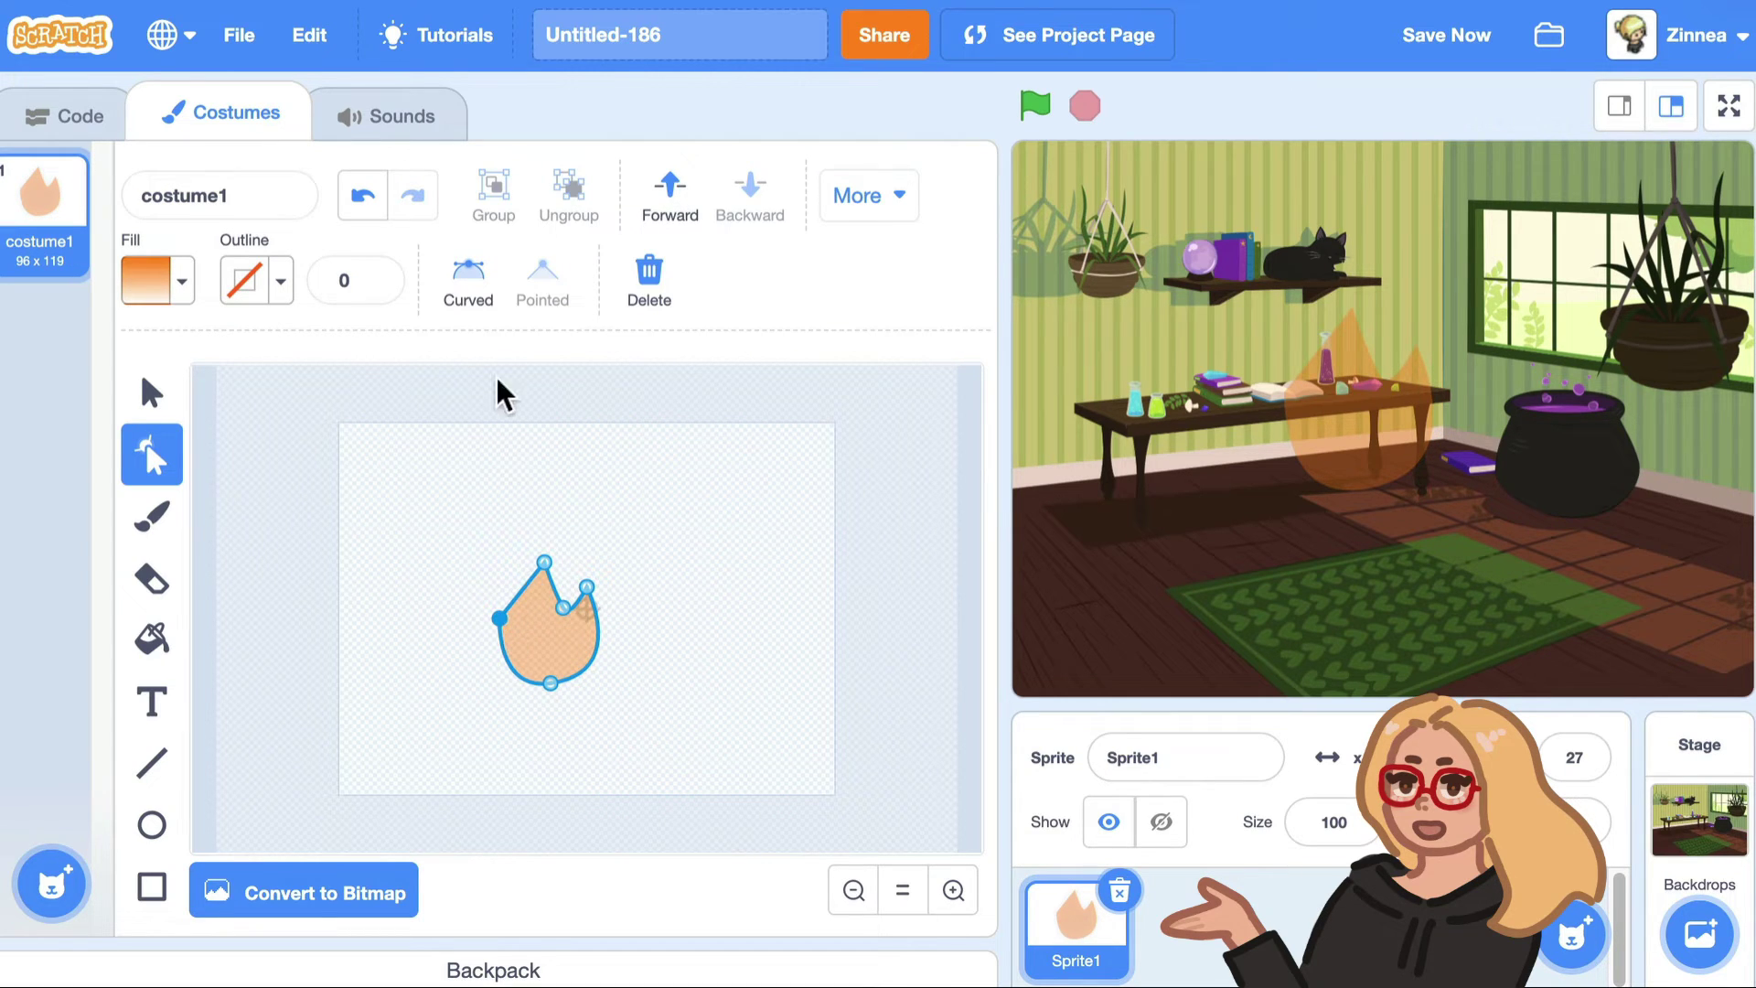
pyautogui.click(468, 301)
pyautogui.moveTo(488, 651); pyautogui.dragTo(512, 616)
pyautogui.click(686, 599)
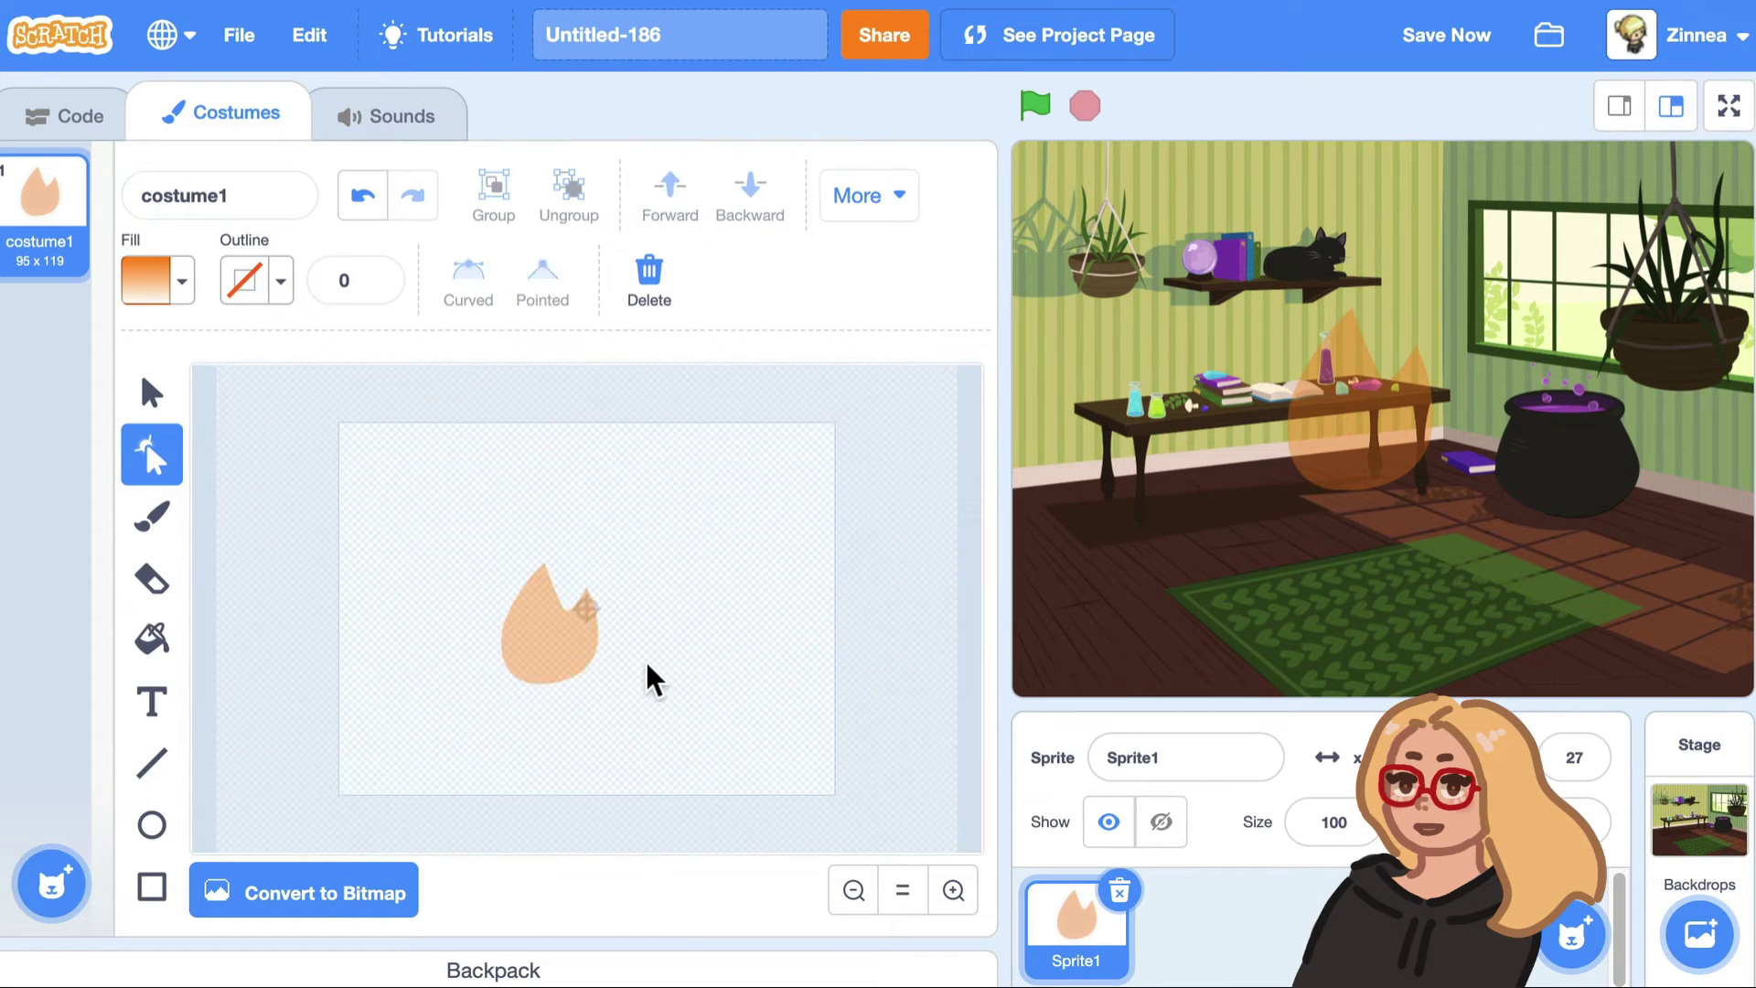
pyautogui.moveTo(1378, 458); pyautogui.dragTo(1339, 532)
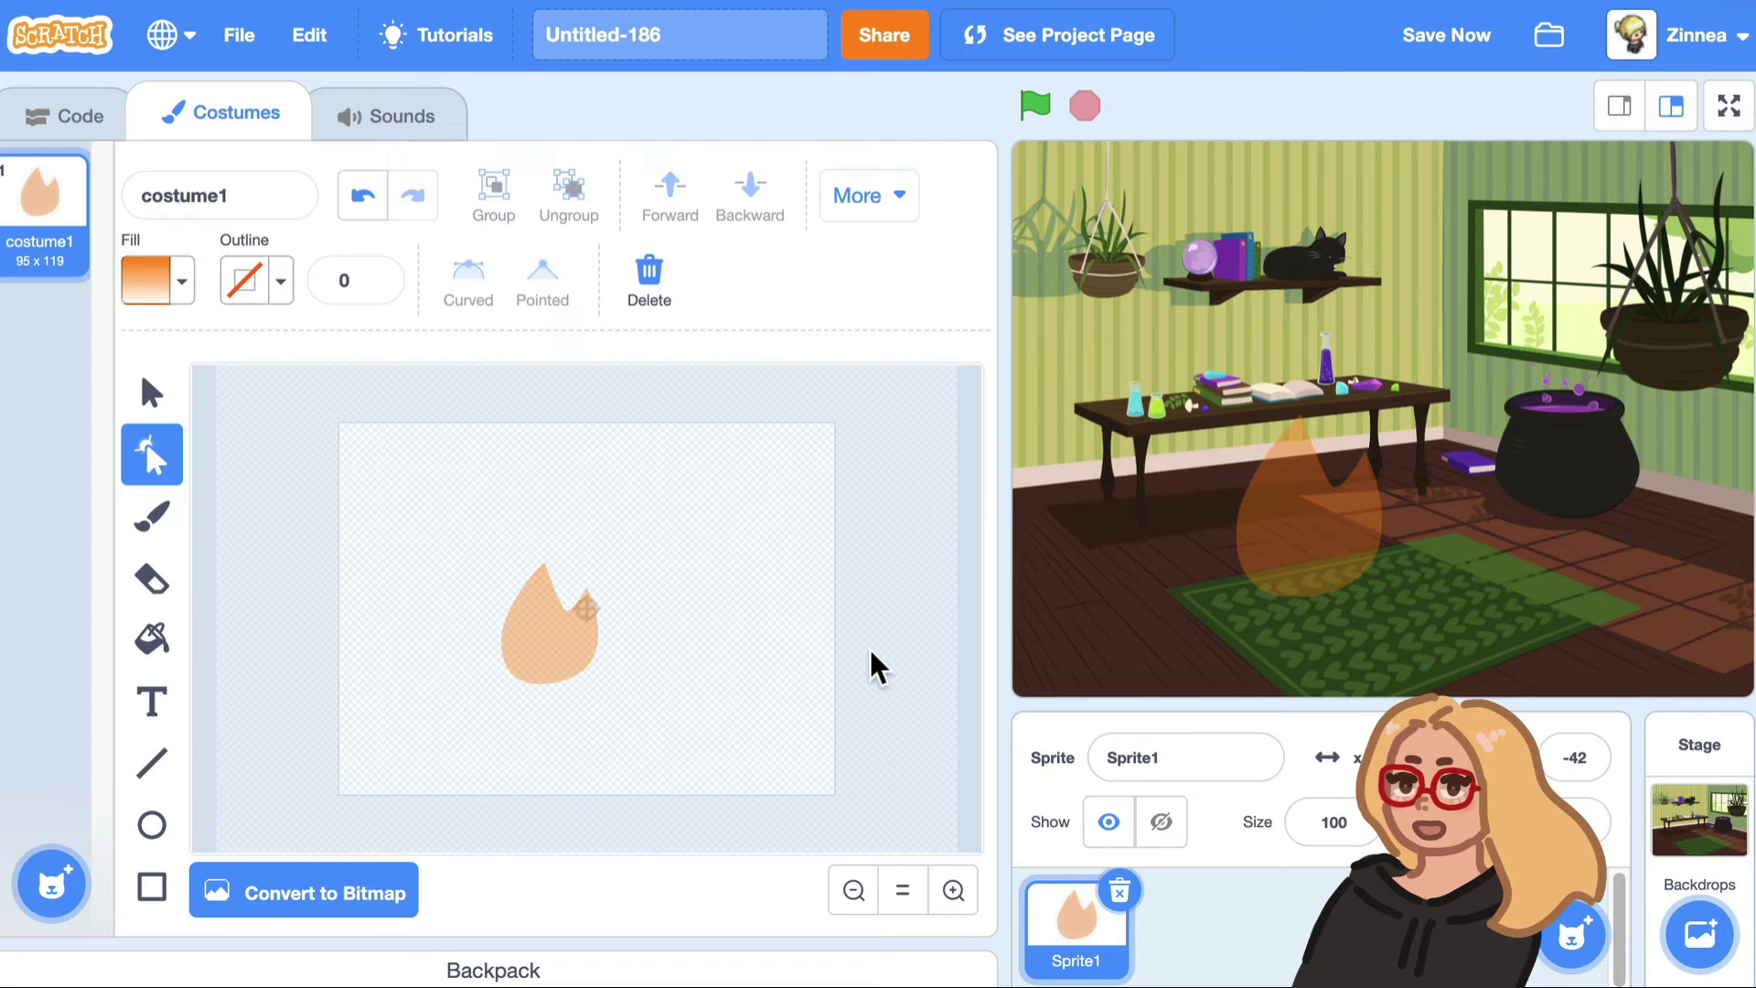
# Draw a small solid yellow circle with color 15, saturation 93 and brightness 100 inside the lower part of the flame.
pyautogui.click(155, 829)
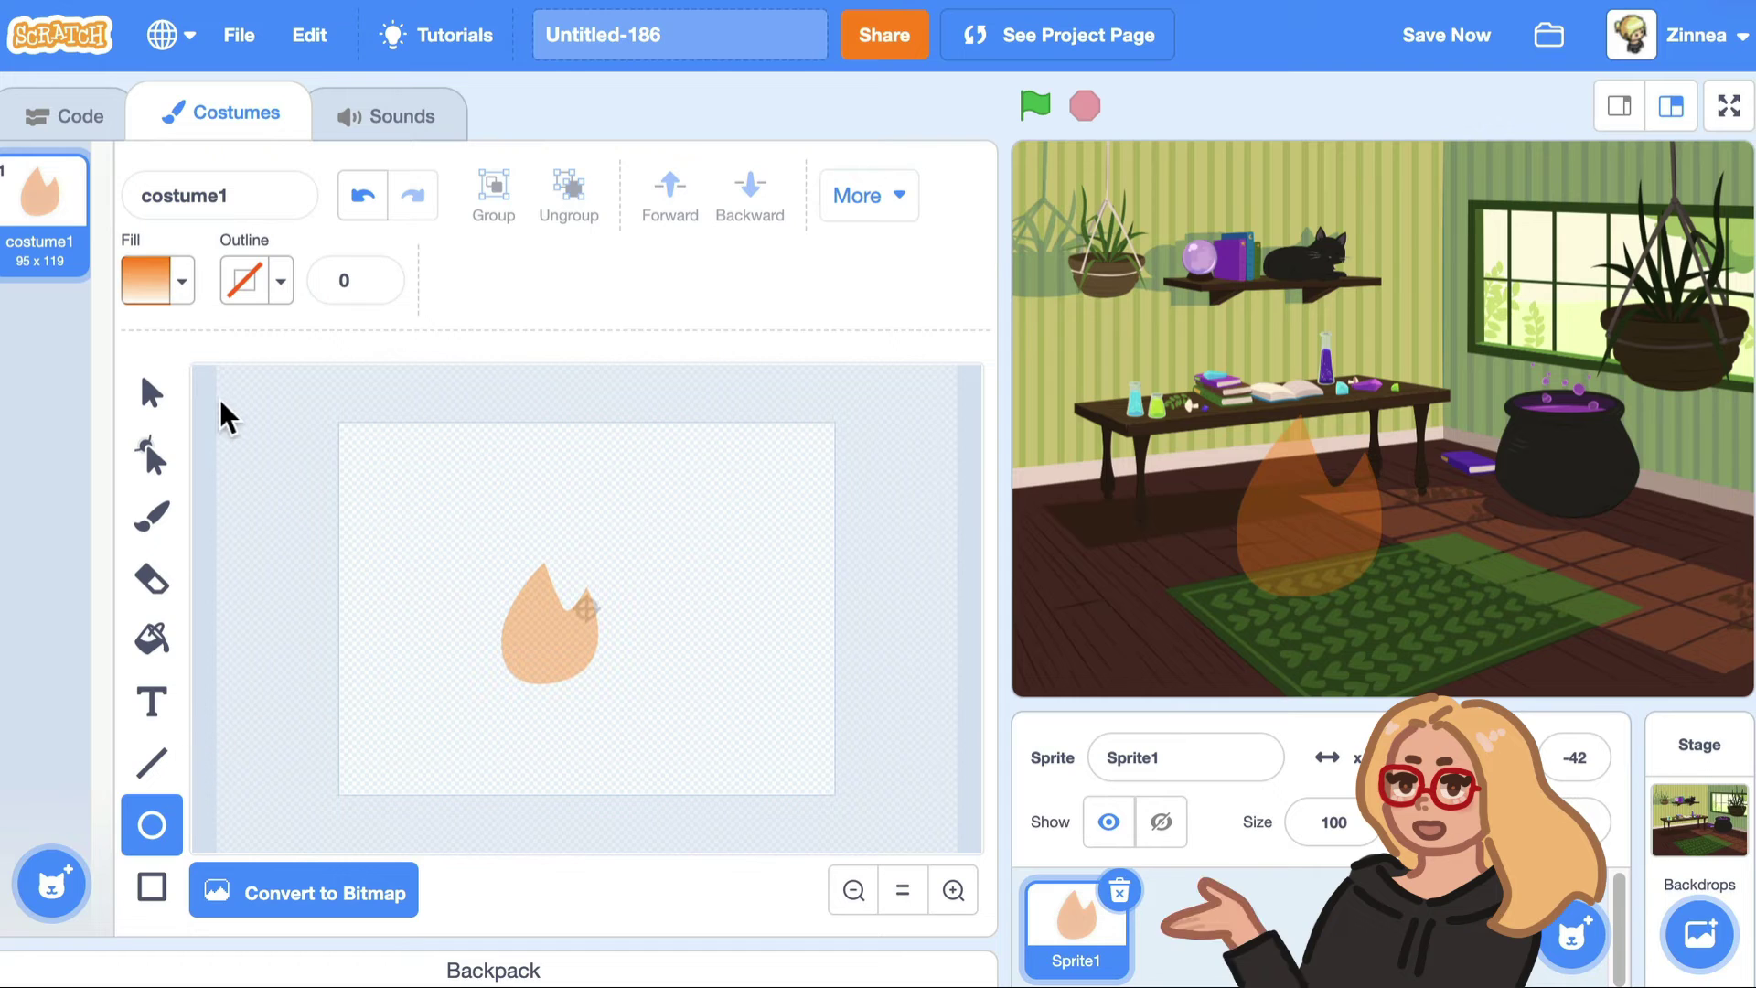
pyautogui.click(177, 289)
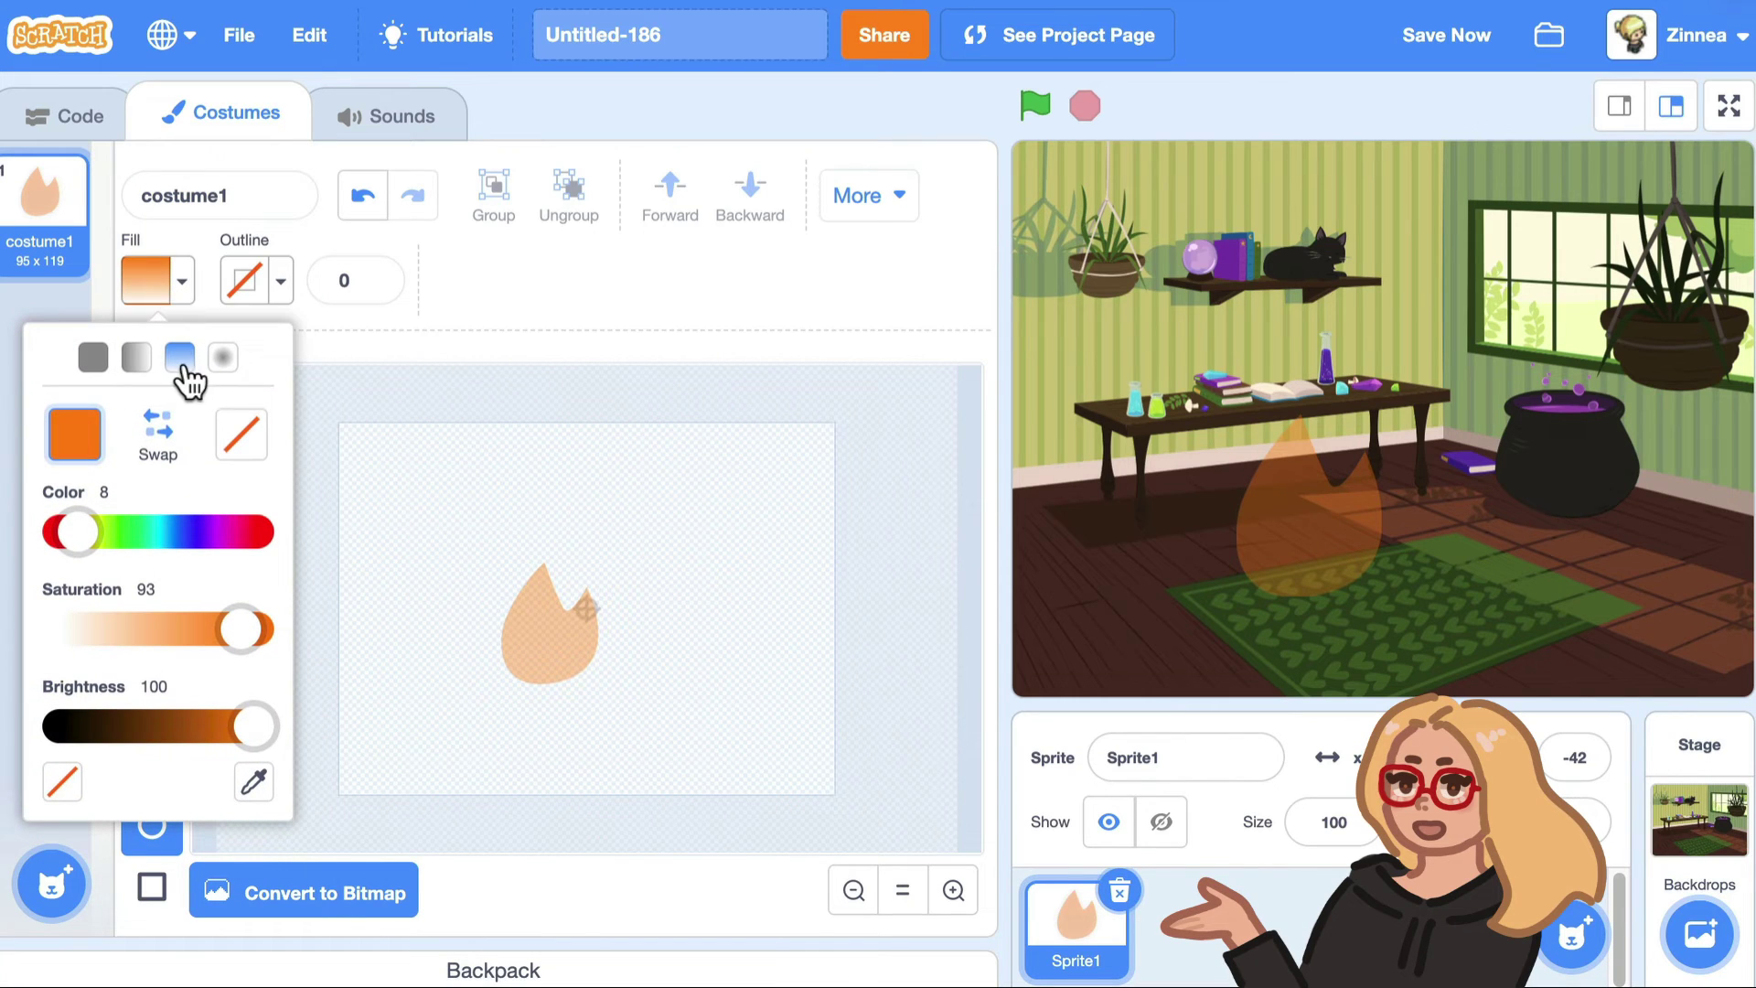
pyautogui.click(94, 357)
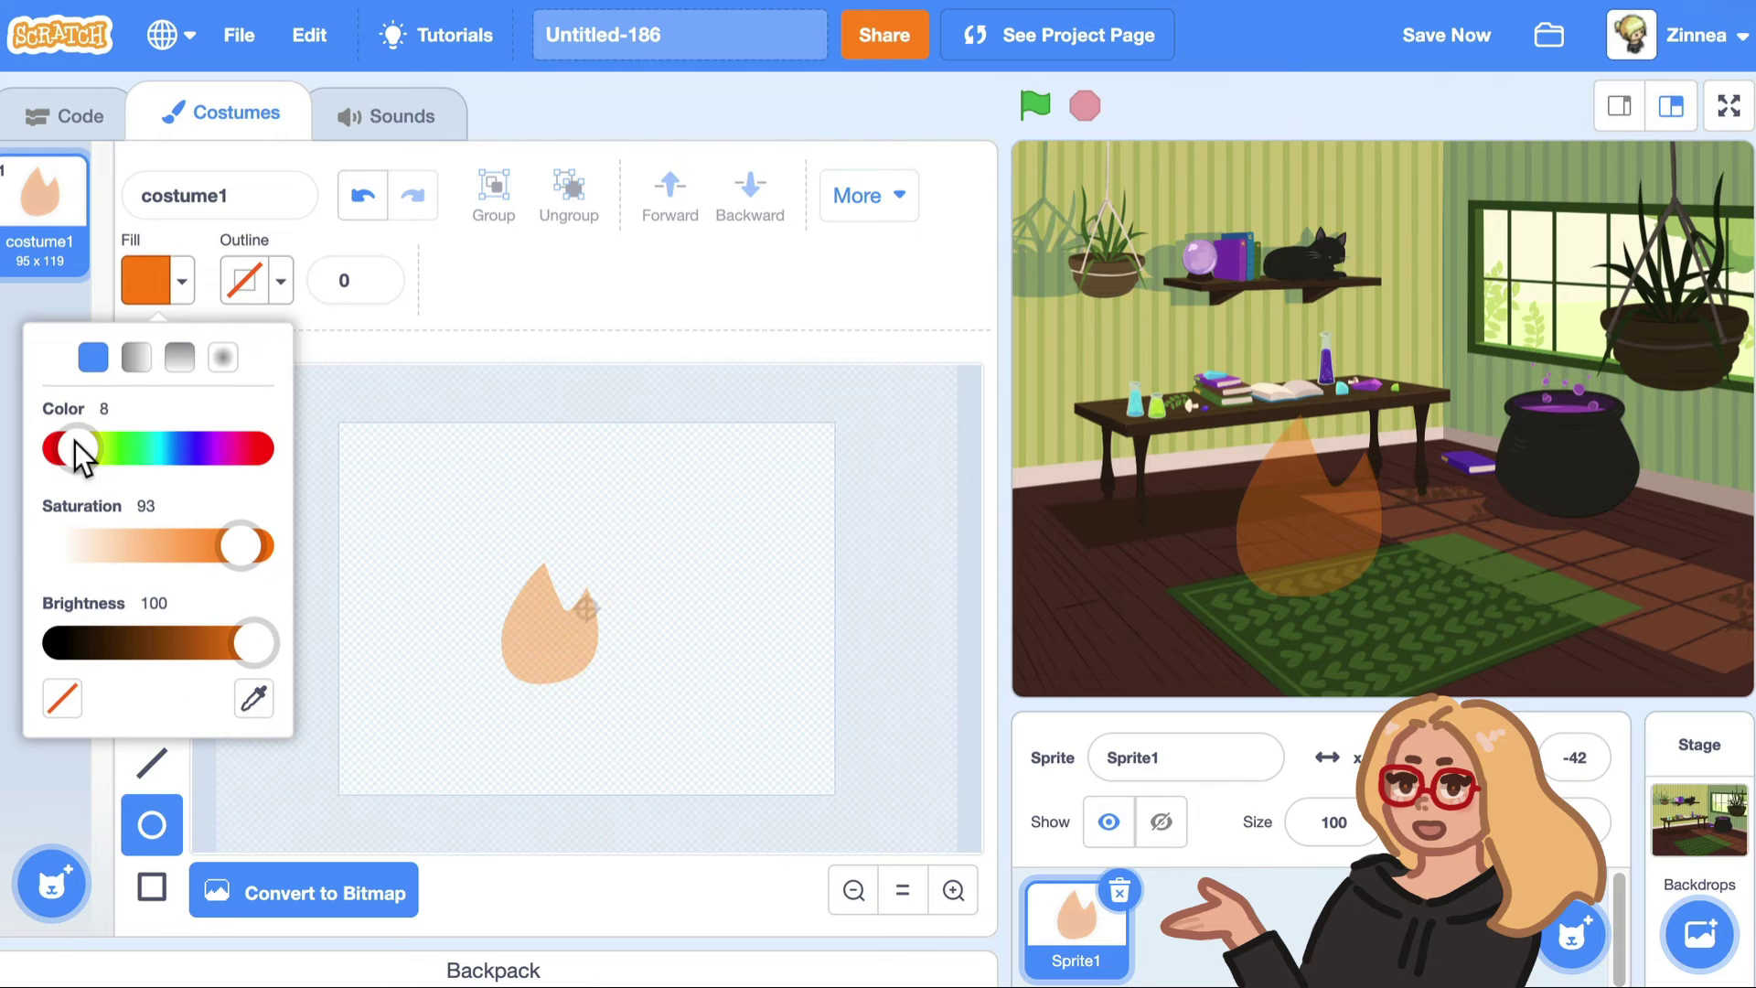
pyautogui.moveTo(74, 440); pyautogui.dragTo(90, 442)
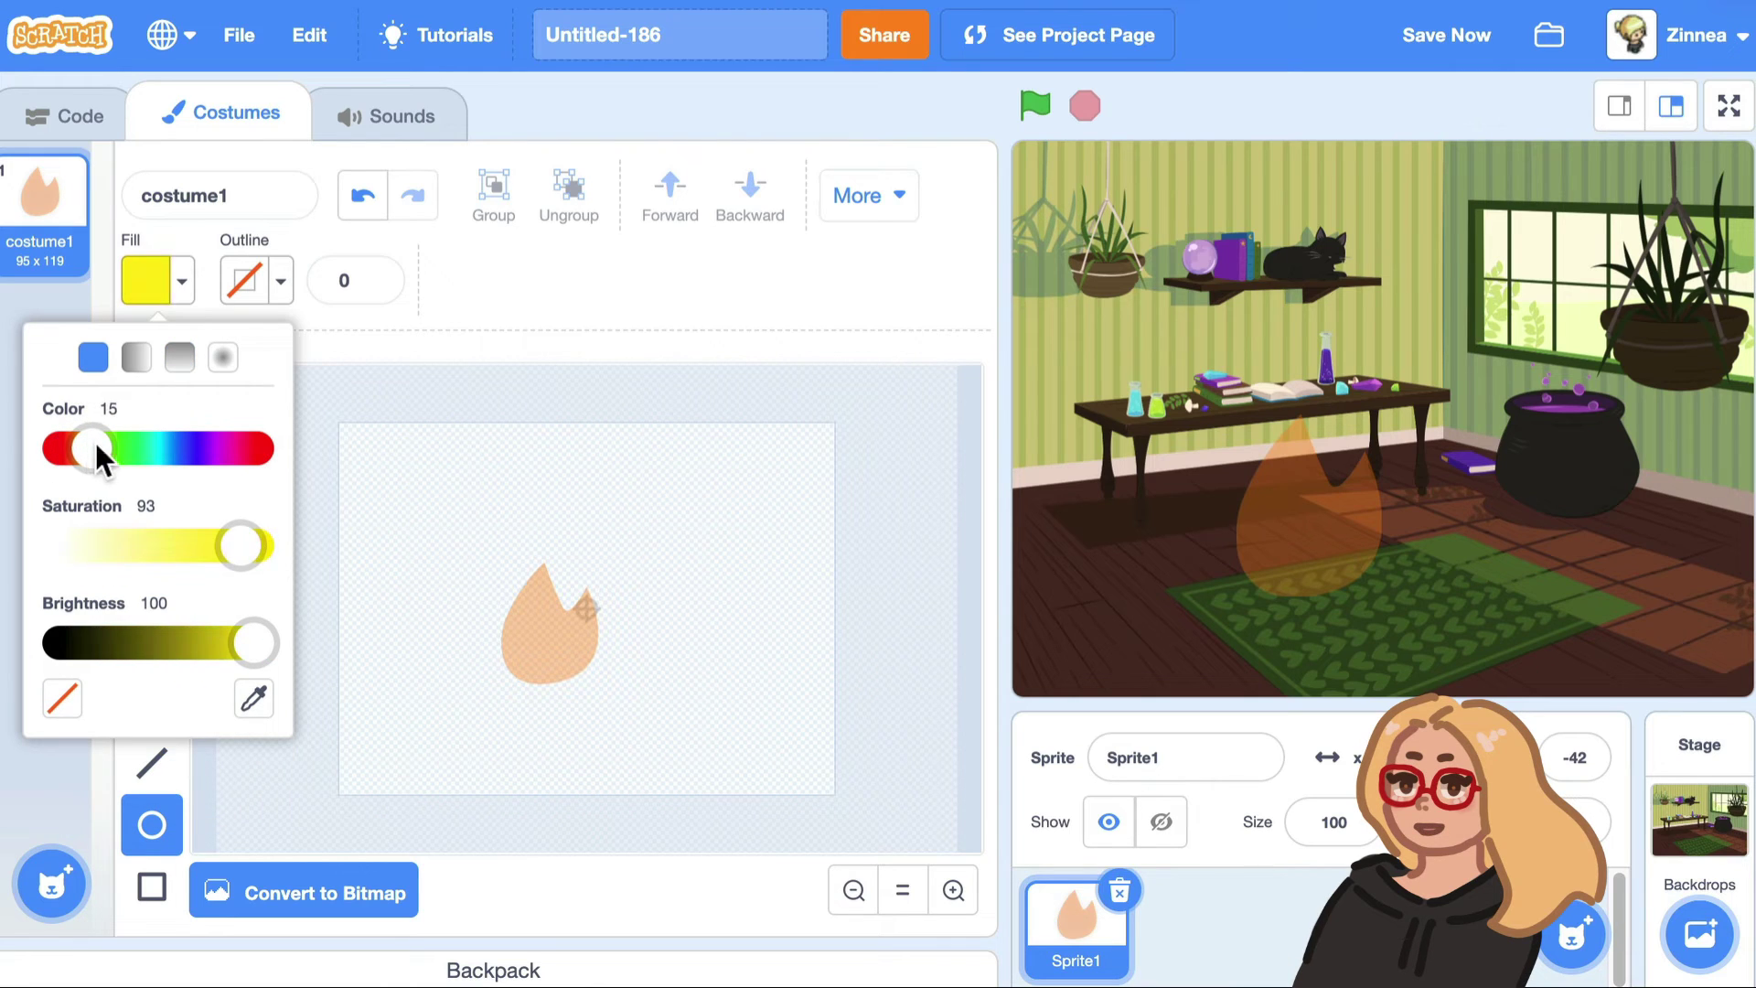
pyautogui.click(338, 528)
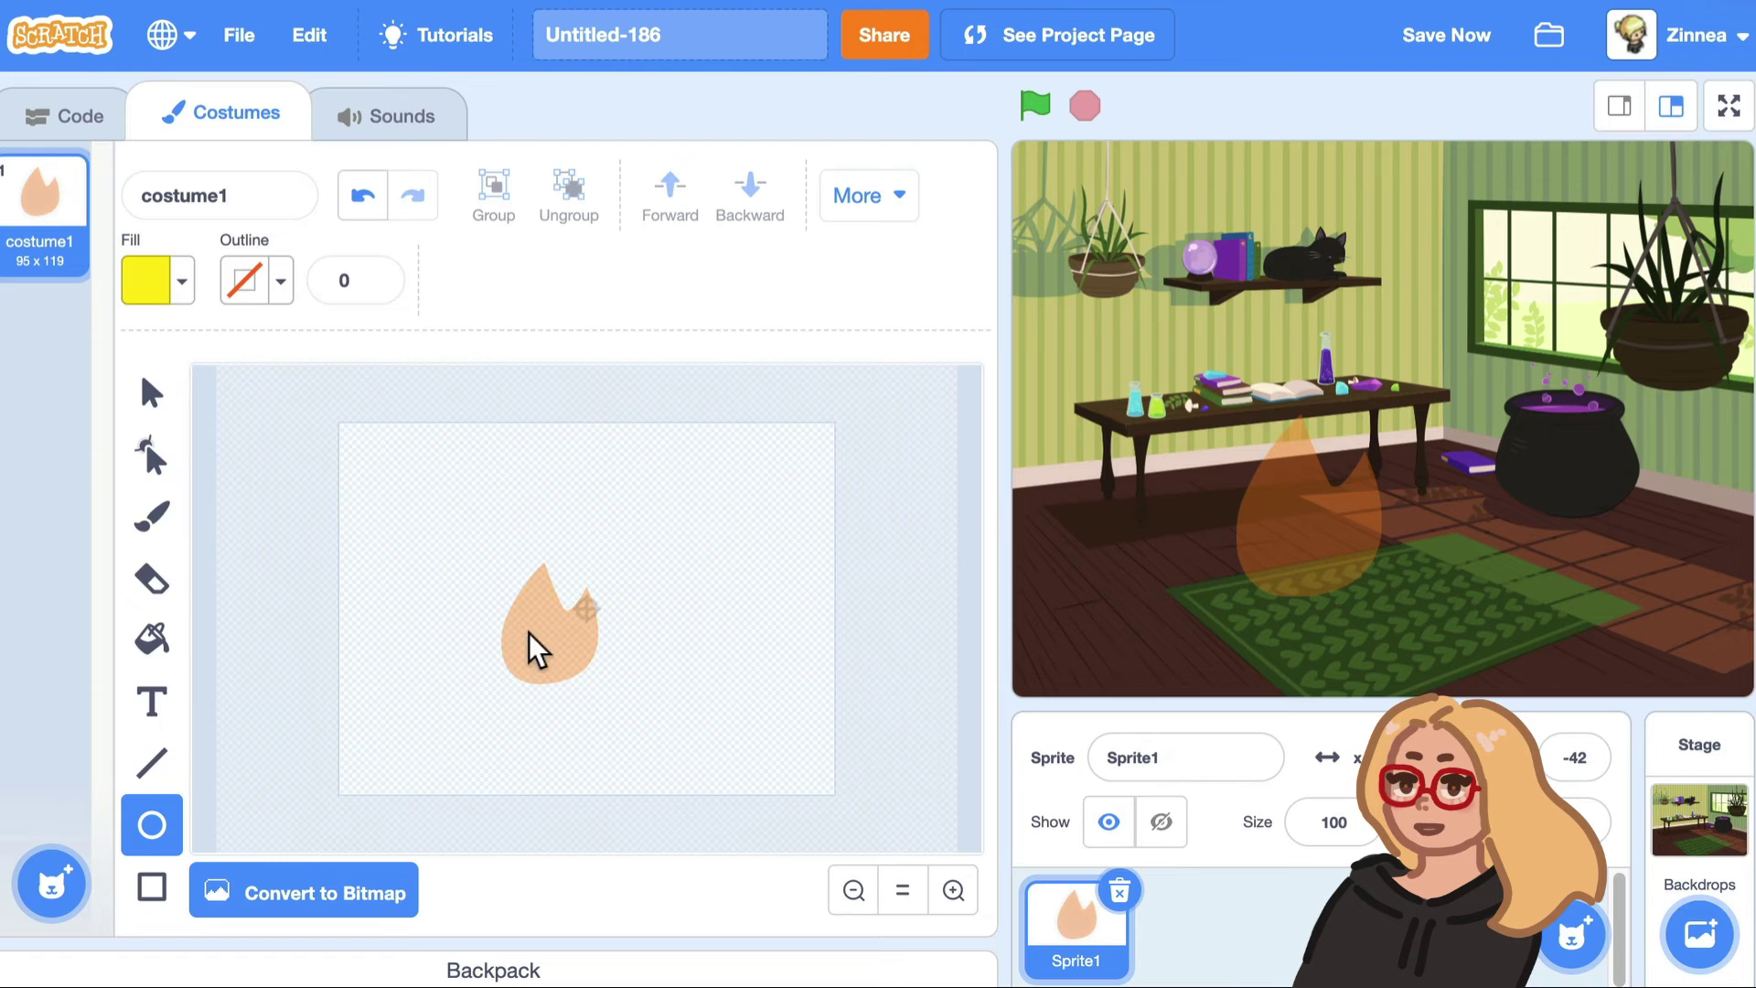
pyautogui.moveTo(563, 666); pyautogui.dragTo(563, 665)
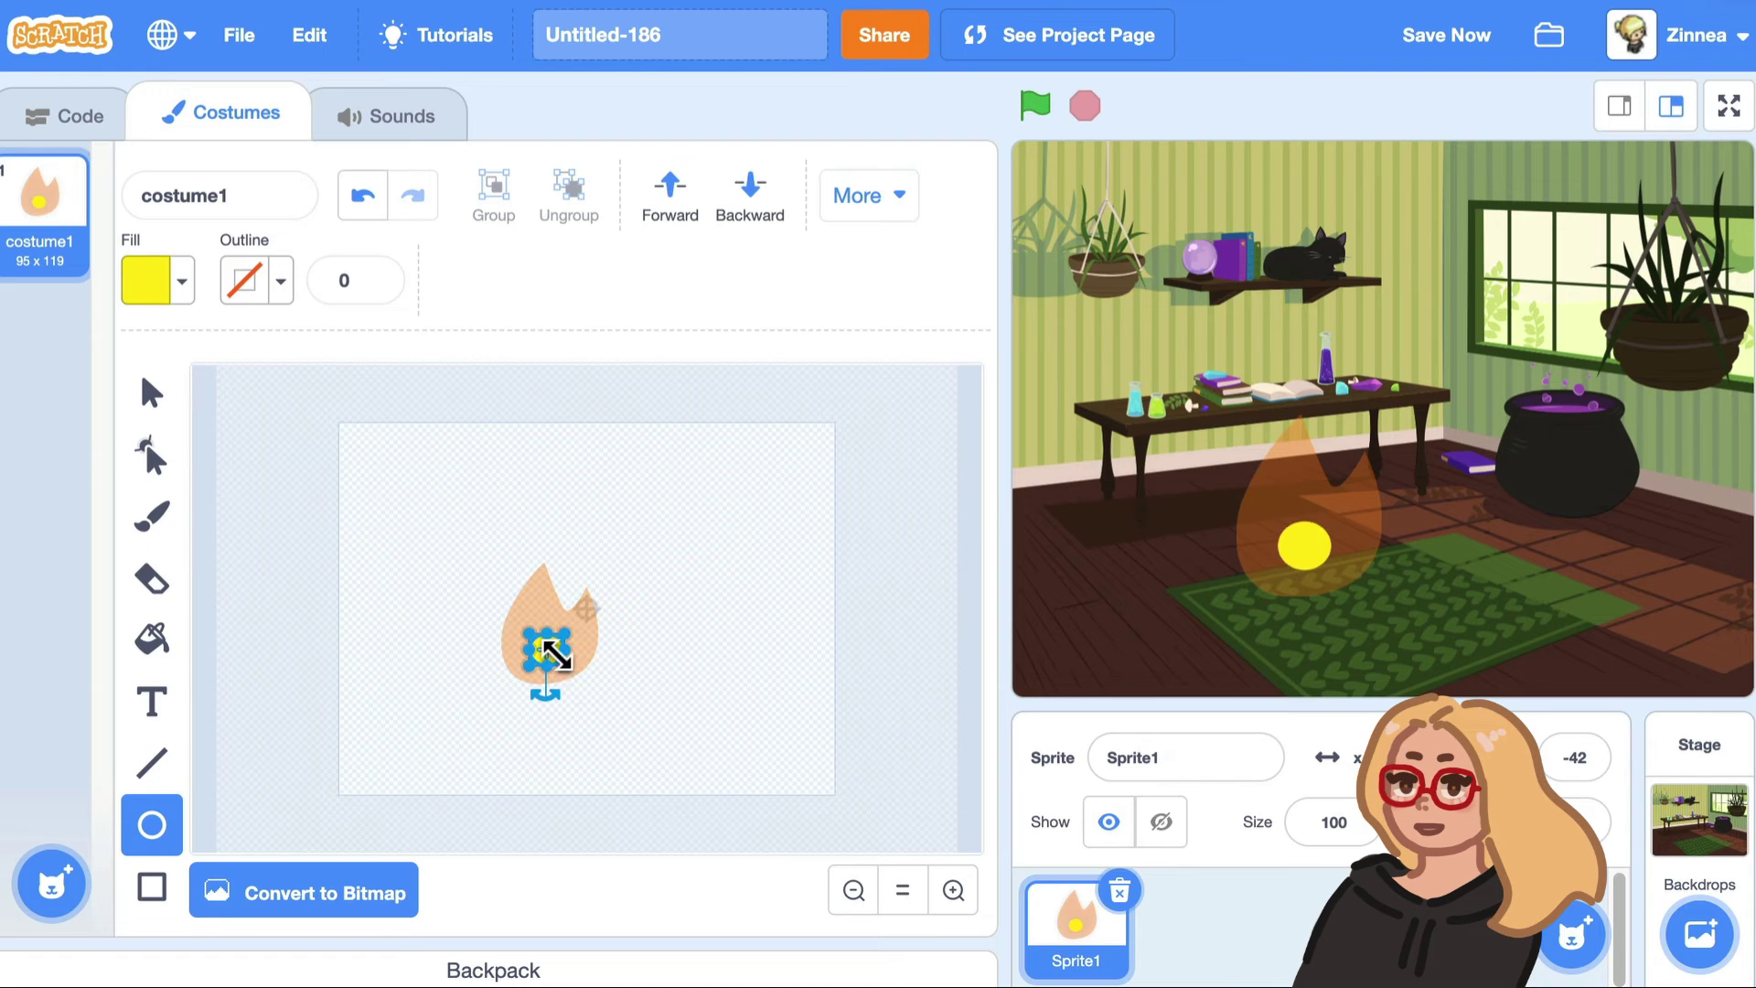
pyautogui.click(872, 603)
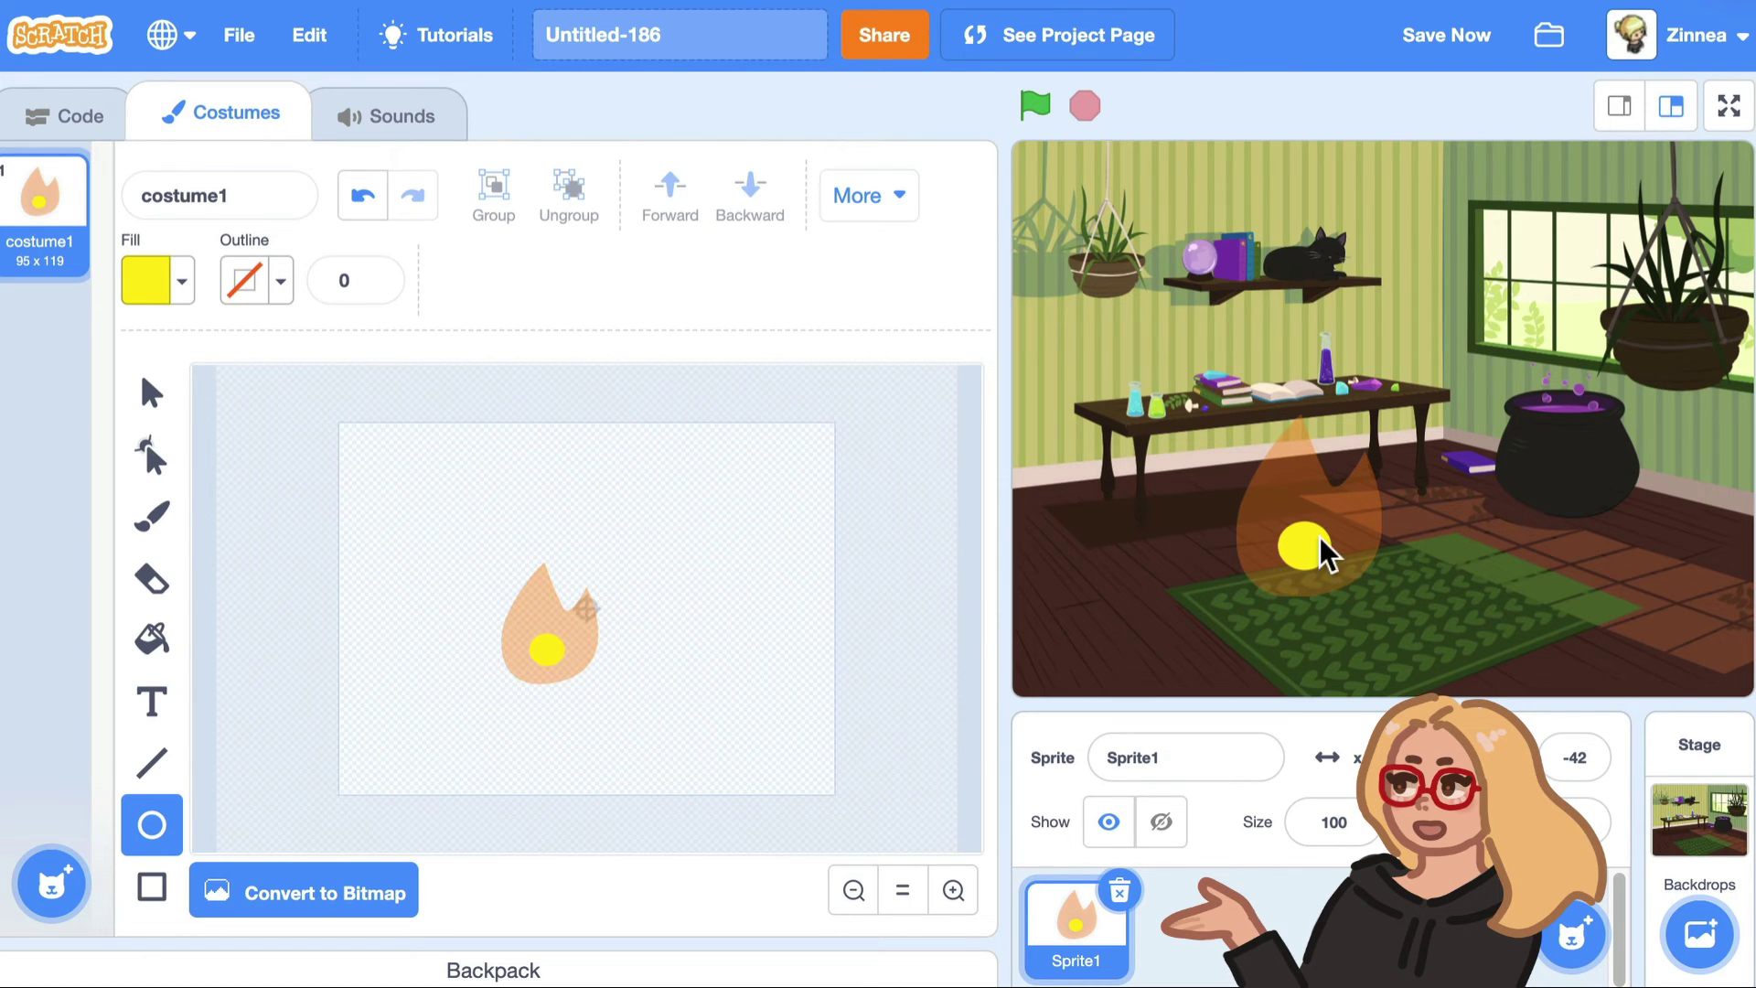
# Set the flame sprite's size to 60 and place it over the cauldron's opening at about x 143, y 40.
pyautogui.moveTo(1319, 538); pyautogui.dragTo(1210, 562)
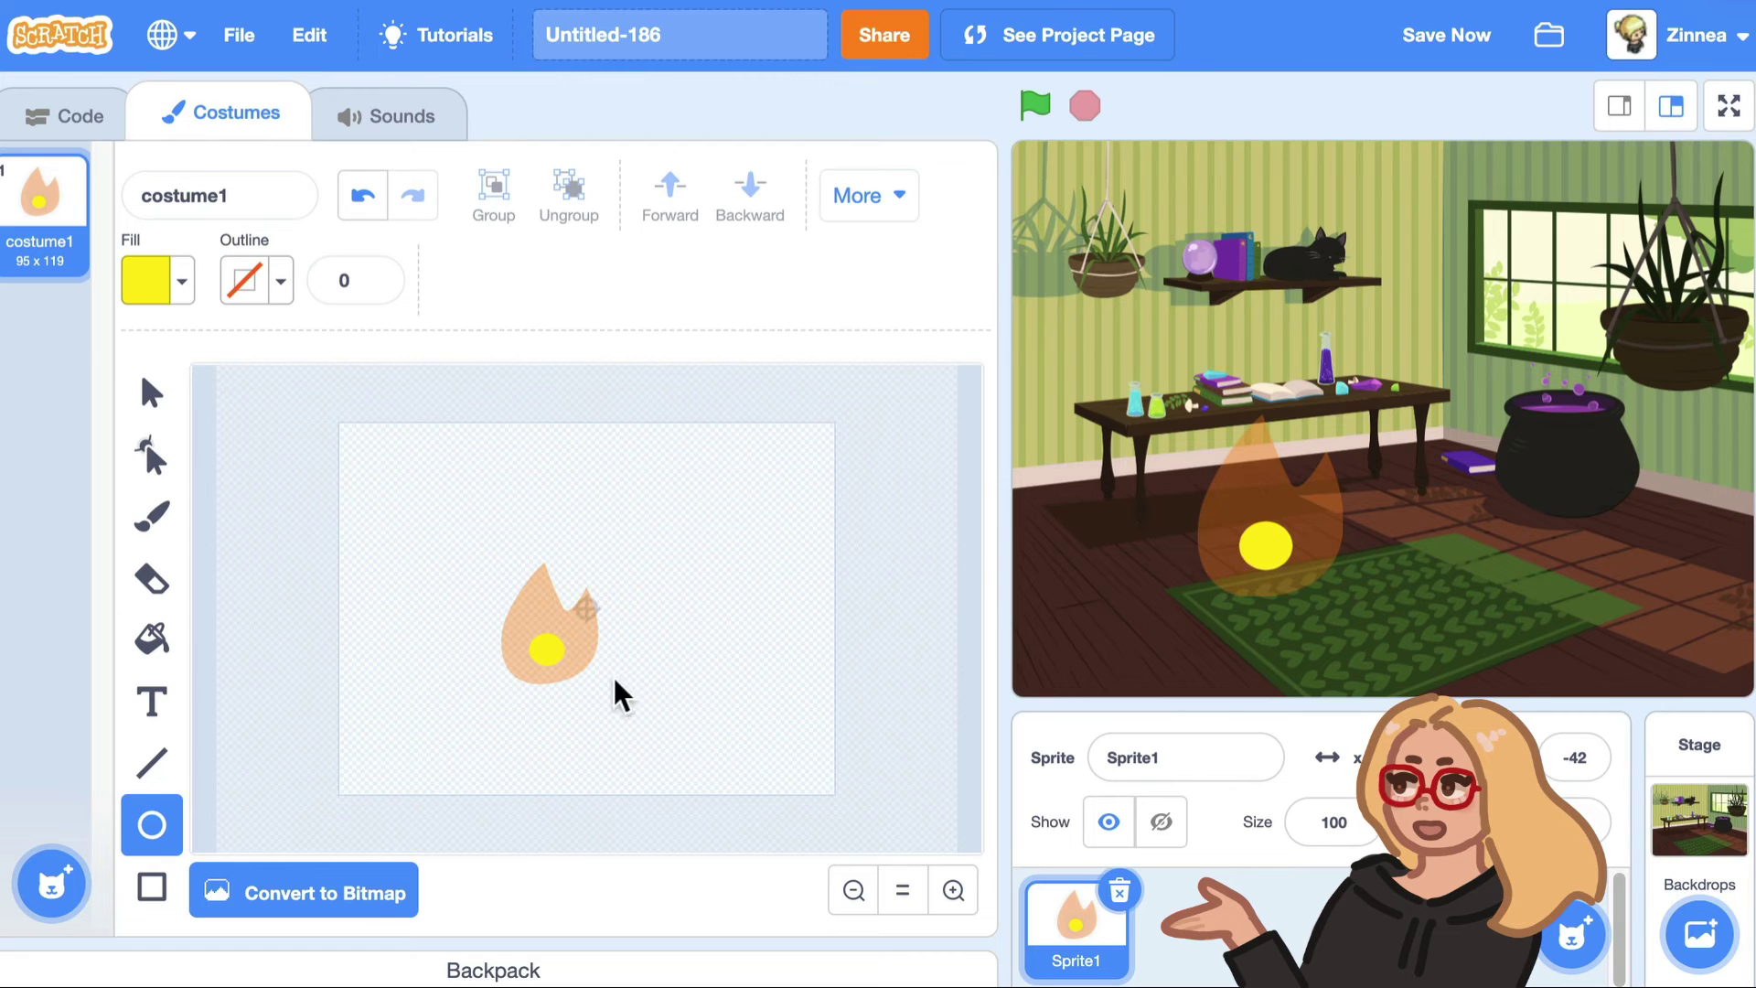
pyautogui.moveTo(1276, 549)
pyautogui.mouseDown()
pyautogui.moveTo(1468, 489)
pyautogui.moveTo(1580, 403)
pyautogui.moveTo(1317, 557)
pyautogui.mouseUp()
pyautogui.press('s')
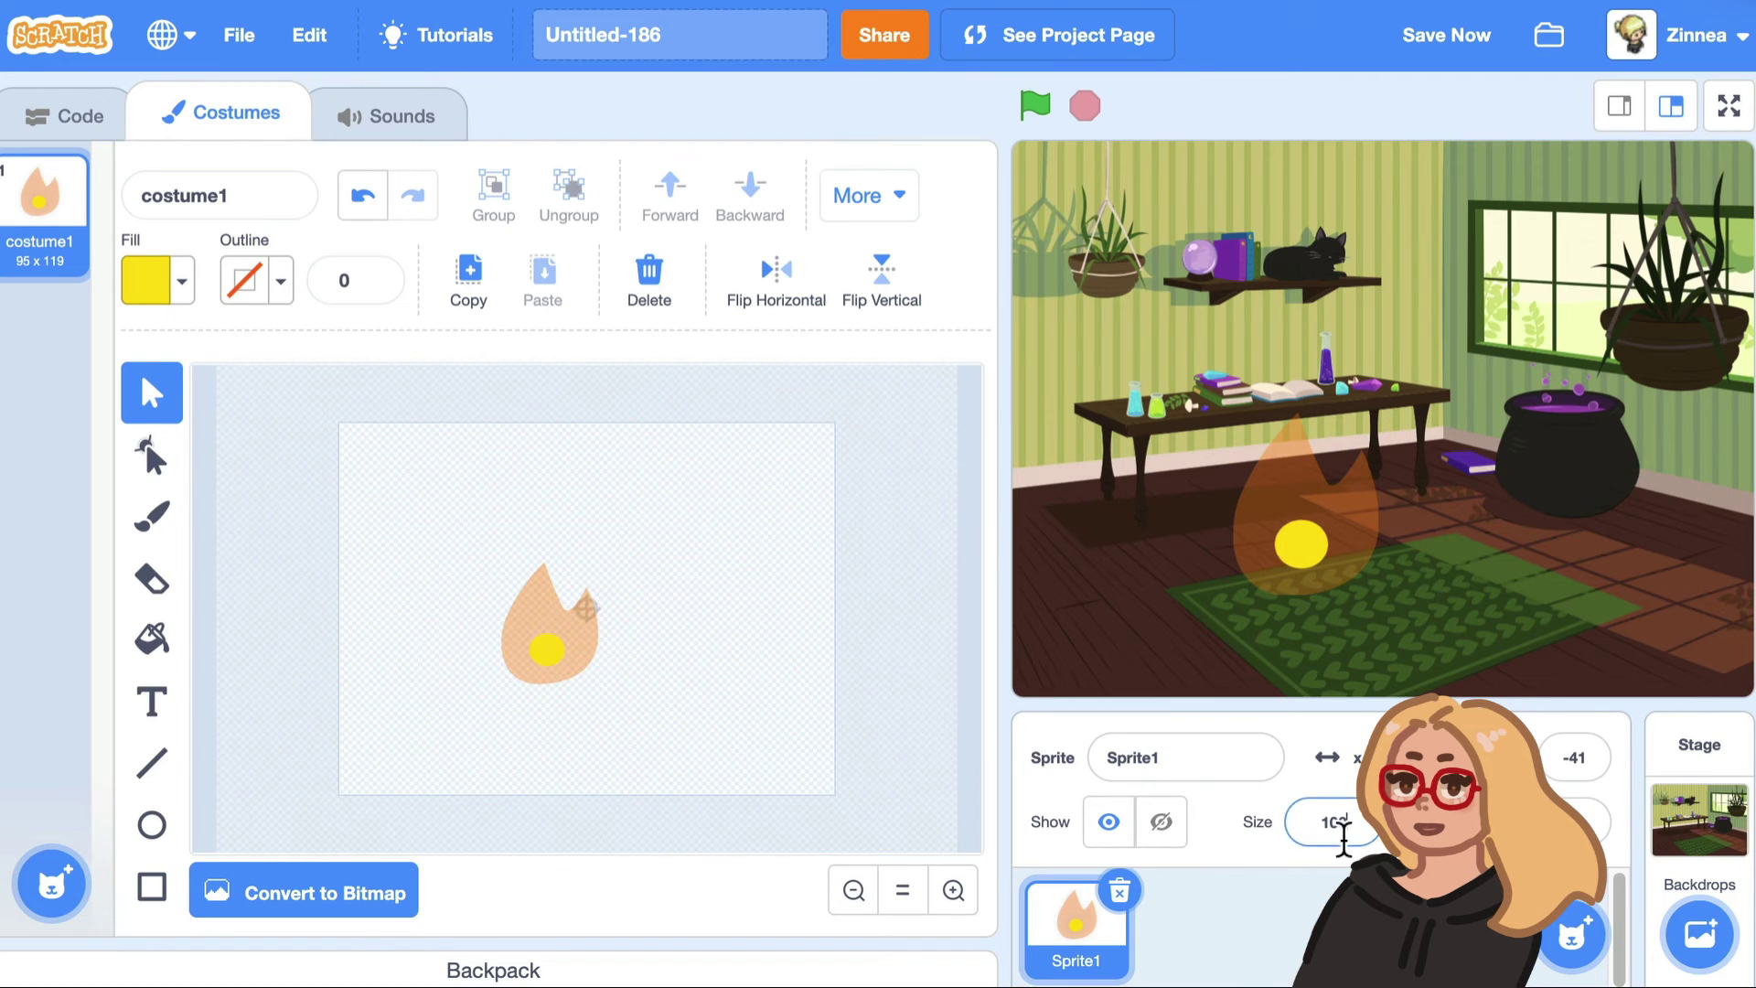
pyautogui.click(1334, 821)
pyautogui.write('60')
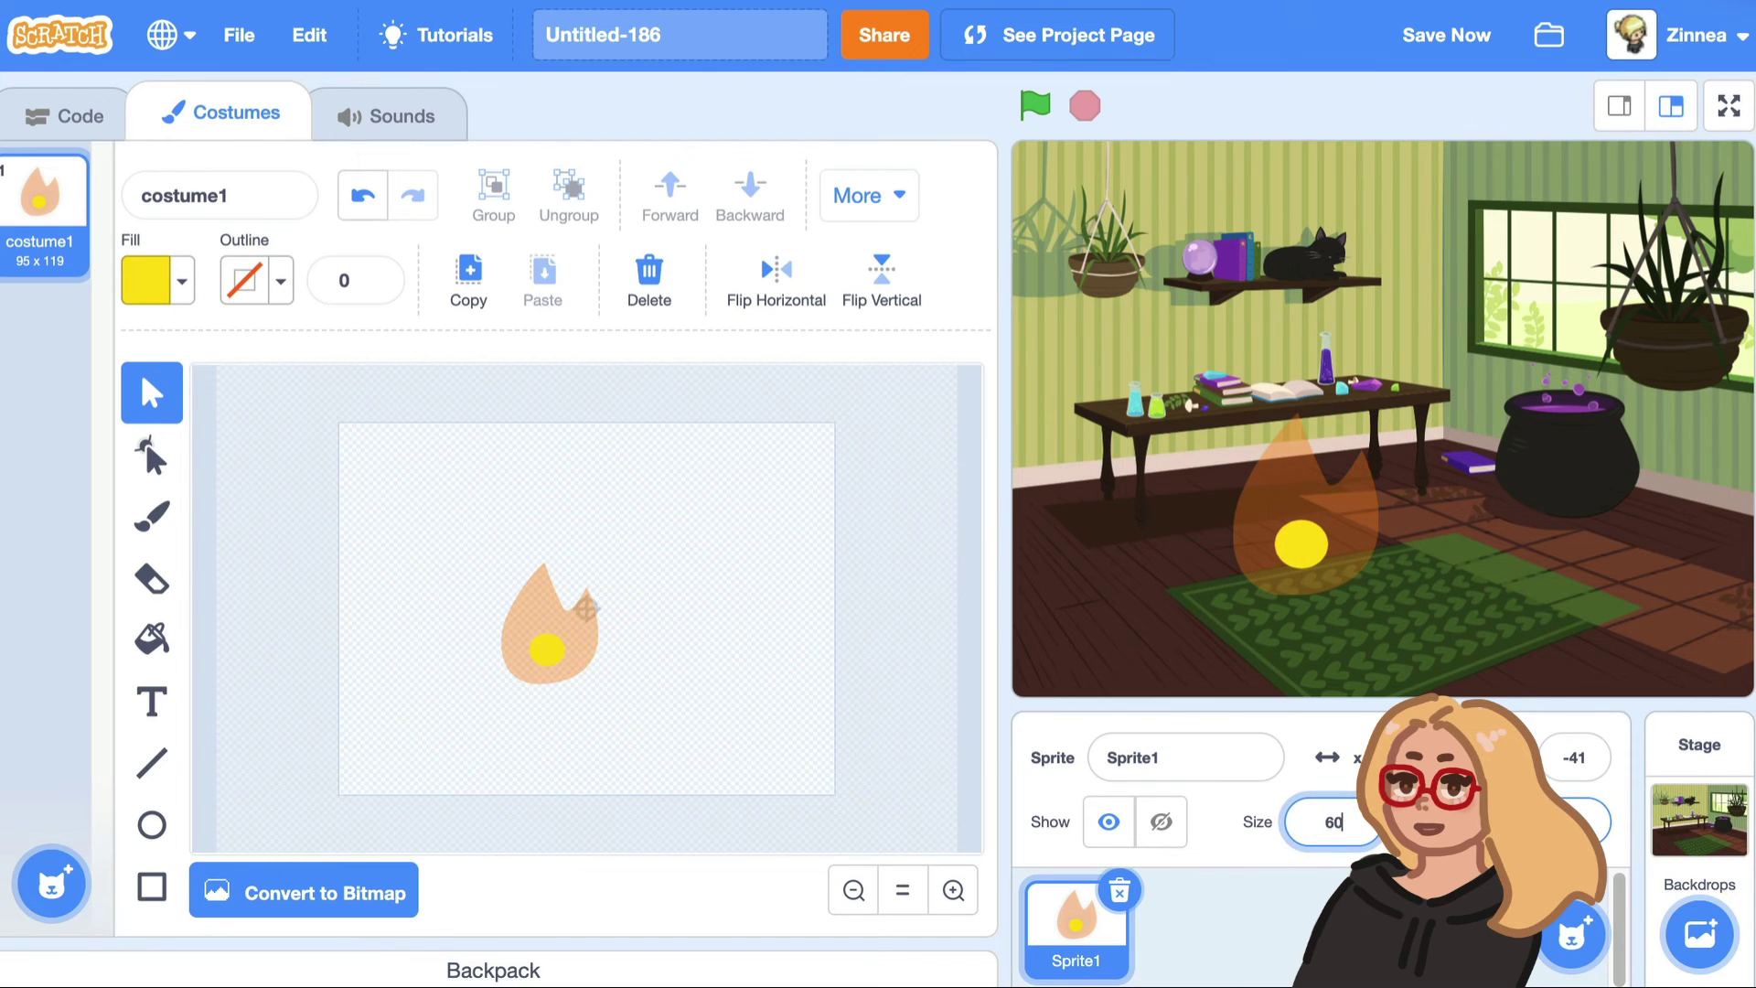
pyautogui.press('Return')
pyautogui.moveTo(1340, 508); pyautogui.dragTo(1595, 395)
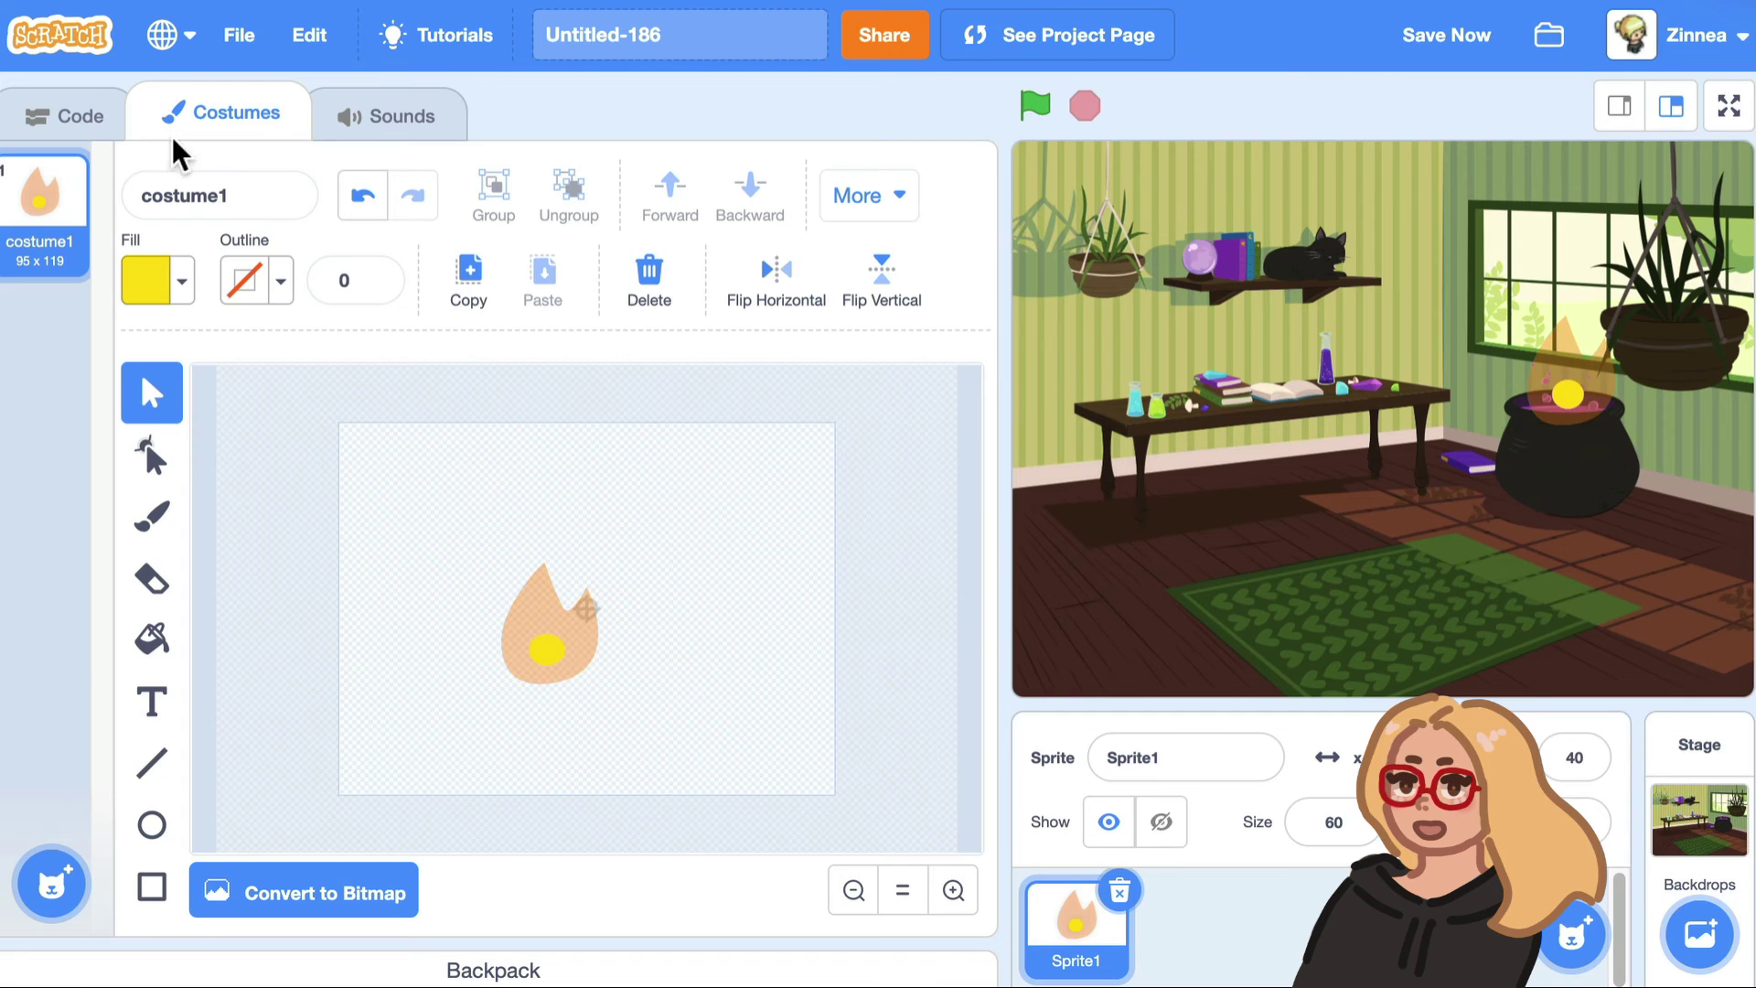
# Open the flame sprite's code workspace.
pyautogui.click(78, 115)
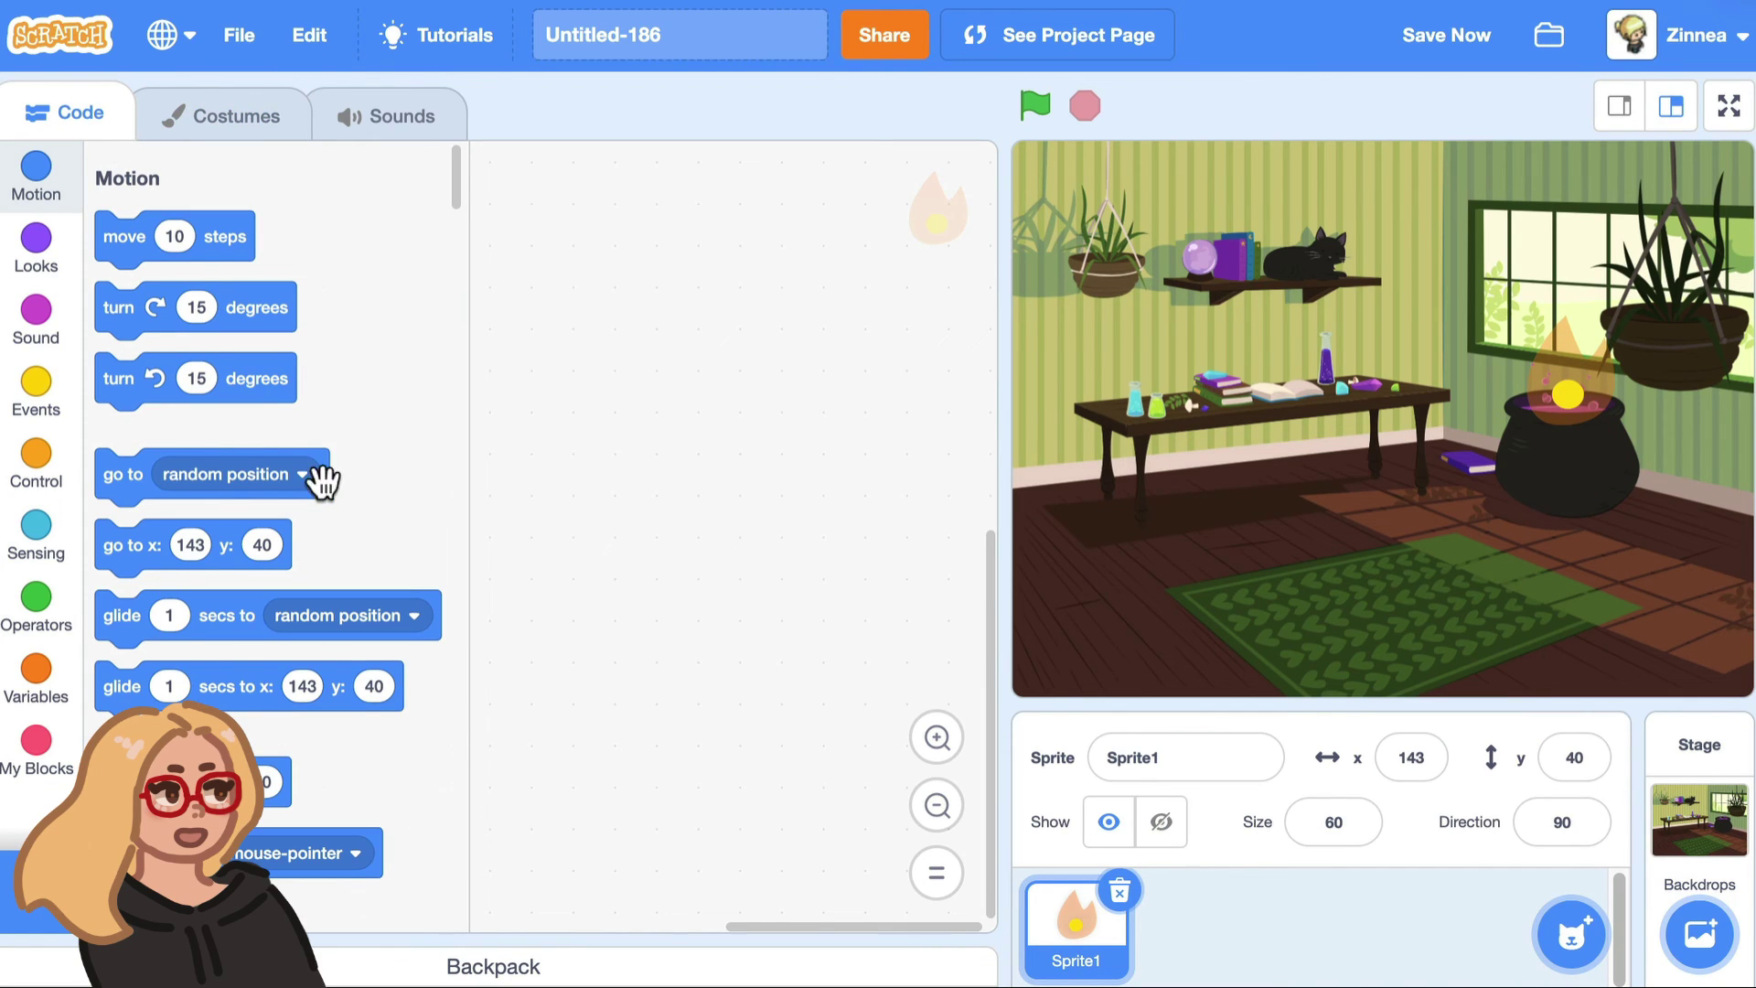